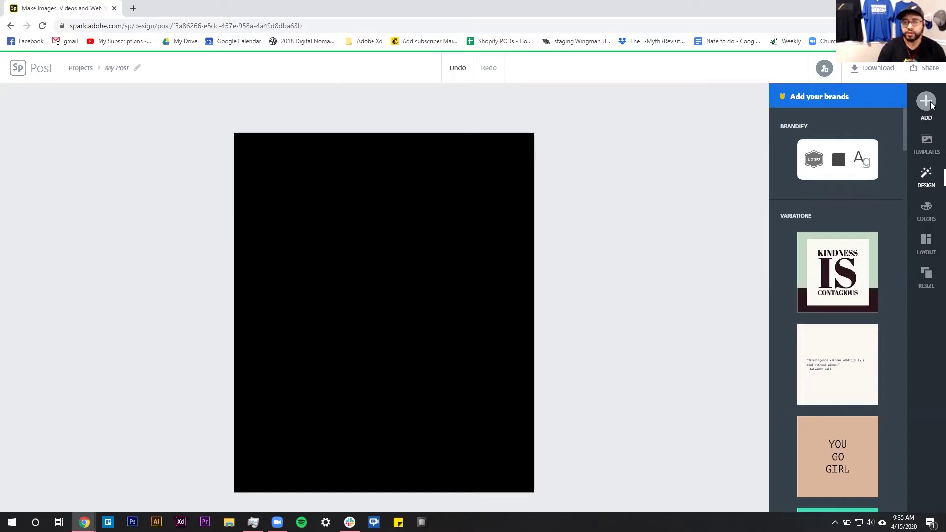
# Start a new blank text block from the Add menu's Text option
pyautogui.click(926, 102)
pyautogui.click(787, 109)
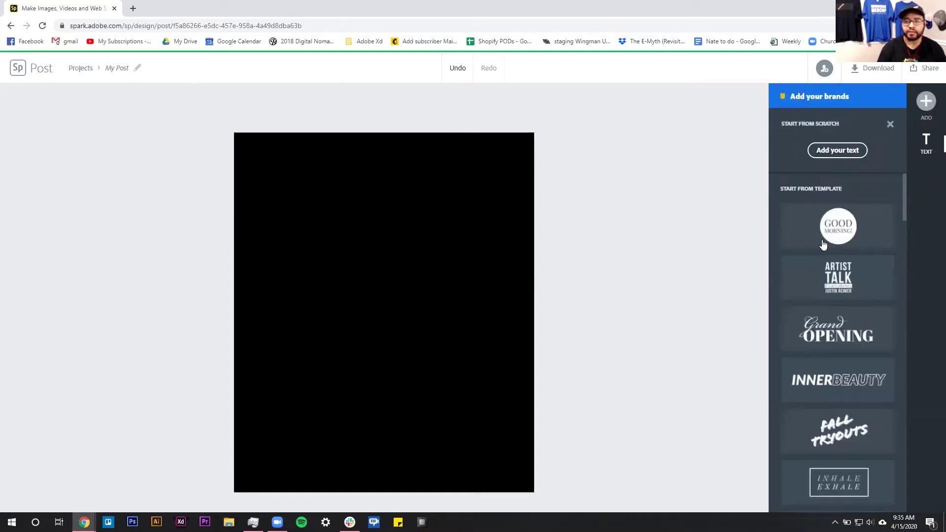
pyautogui.scroll(-4, 853, 377)
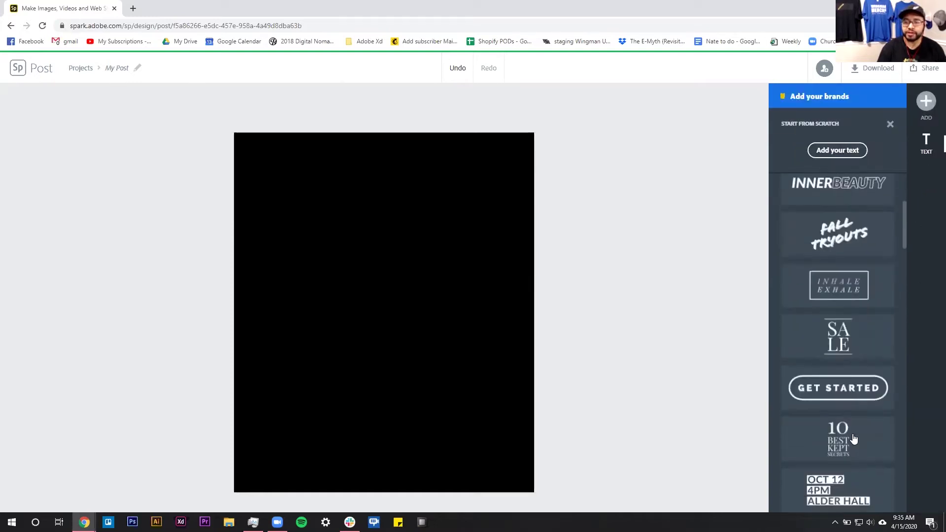
pyautogui.scroll(4, 854, 438)
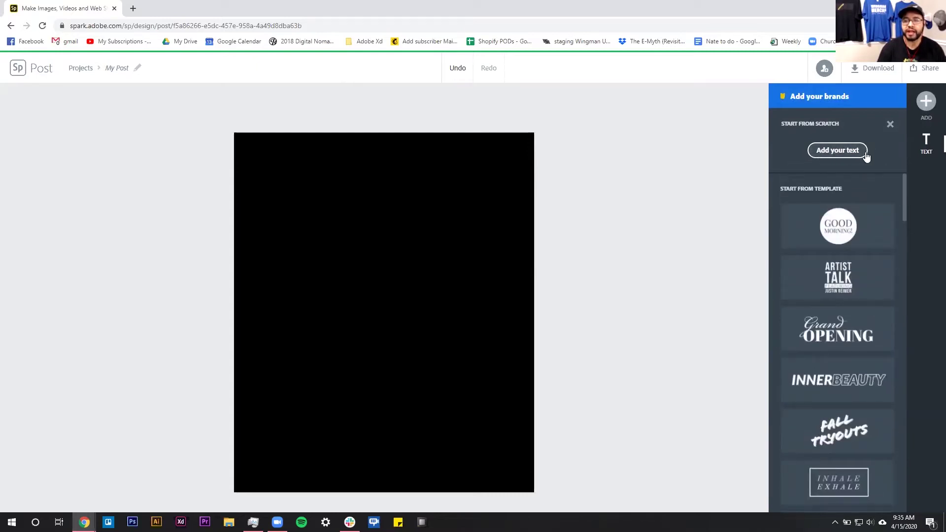
pyautogui.click(847, 151)
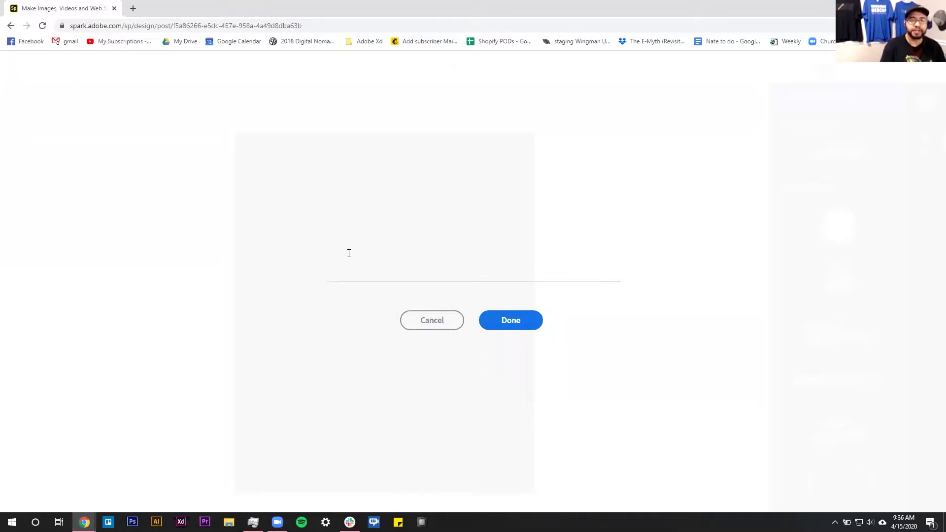
# Type 'I like', 'Coffee', 'More Than', 'You' on four lines, then delete the lowercase l
pyautogui.write('I like')
pyautogui.press('Return')
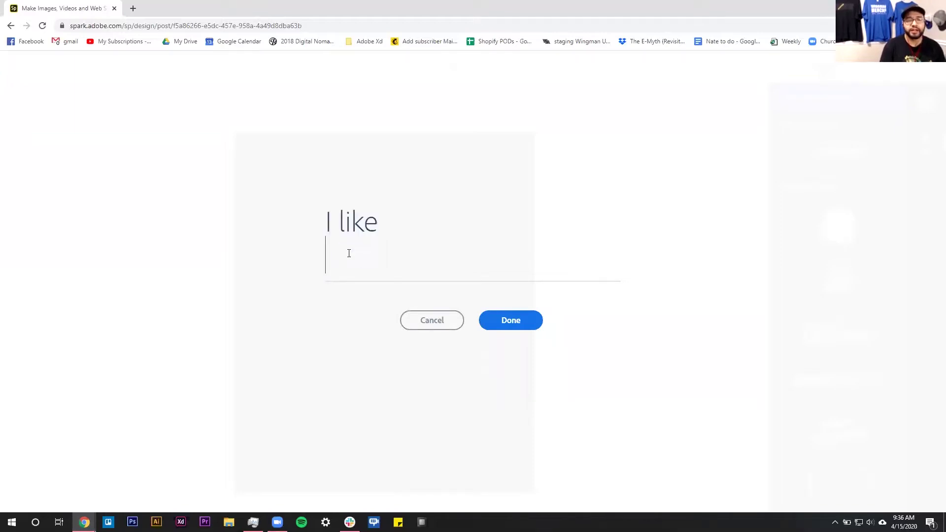
pyautogui.write('COf')
pyautogui.press('BackSpace')
pyautogui.press('BackSpace')
pyautogui.write('o')
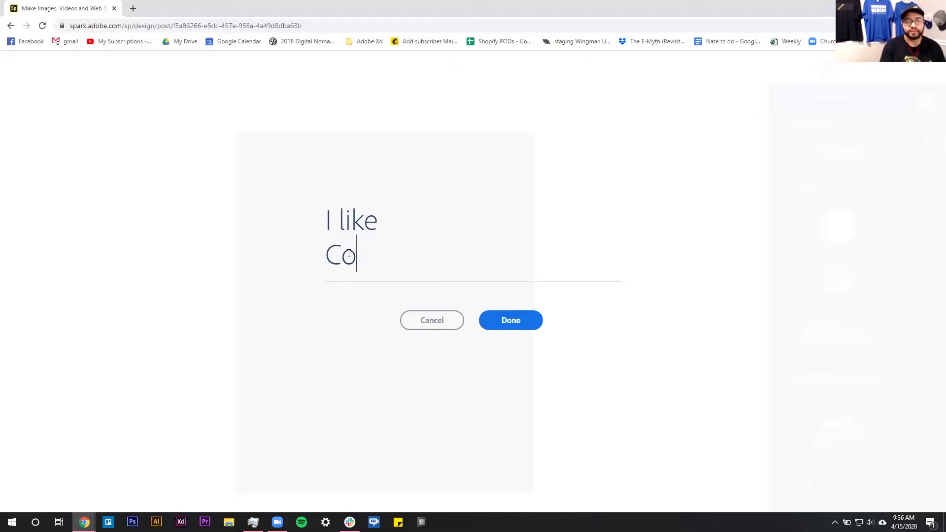
pyautogui.write('ffee')
pyautogui.press('Return')
pyautogui.write('Mo')
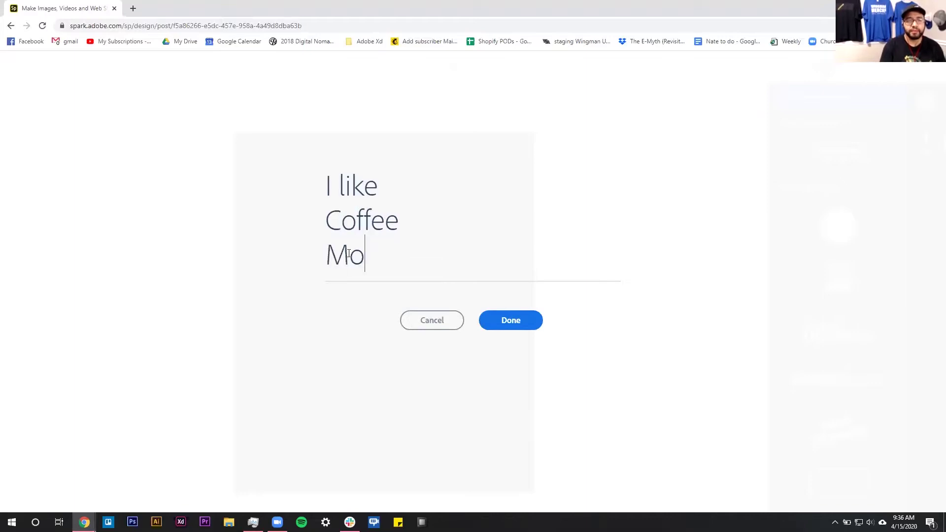
pyautogui.write('re Than')
pyautogui.press('Return')
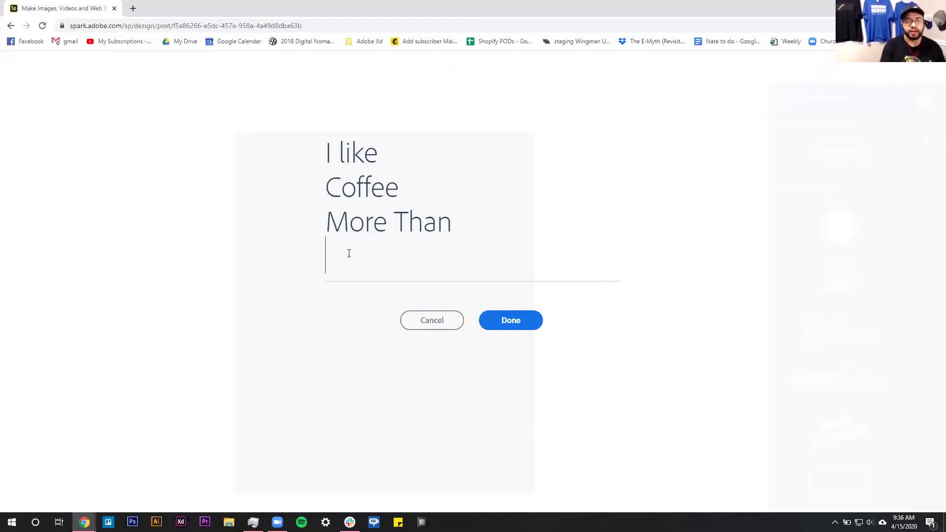
pyautogui.write('You')
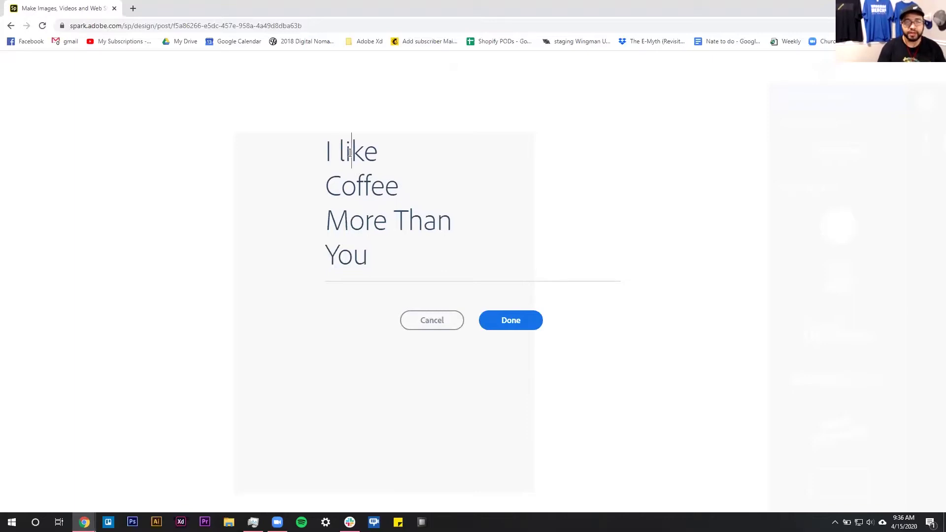
pyautogui.press('Left')
pyautogui.press('BackSpace')
# Capitalise 'Like', confirm, then enlarge and position the text block in the poster's upper half
pyautogui.write('L')
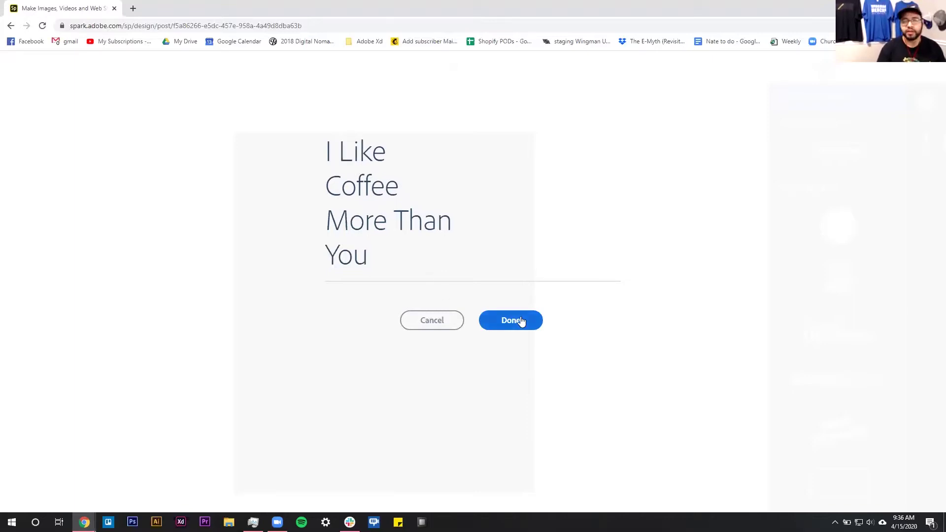
pyautogui.click(519, 321)
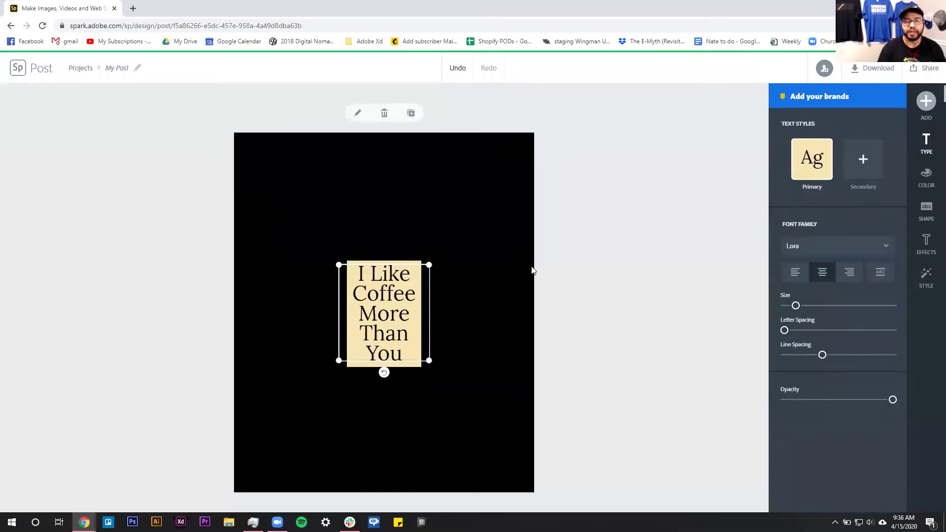
pyautogui.moveTo(430, 266); pyautogui.dragTo(539, 166)
pyautogui.moveTo(372, 248)
pyautogui.mouseDown()
pyautogui.moveTo(339, 243)
pyautogui.moveTo(361, 236)
pyautogui.mouseUp()
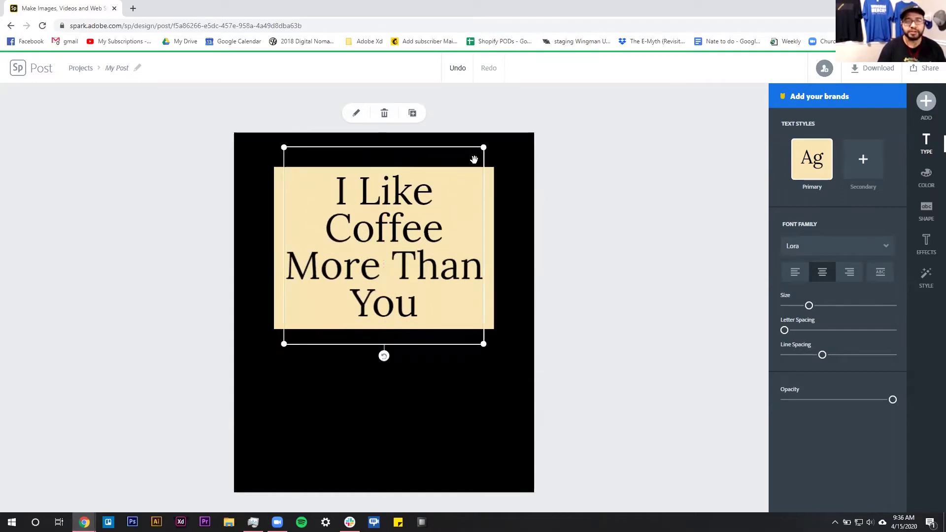
pyautogui.moveTo(484, 148); pyautogui.dragTo(529, 239)
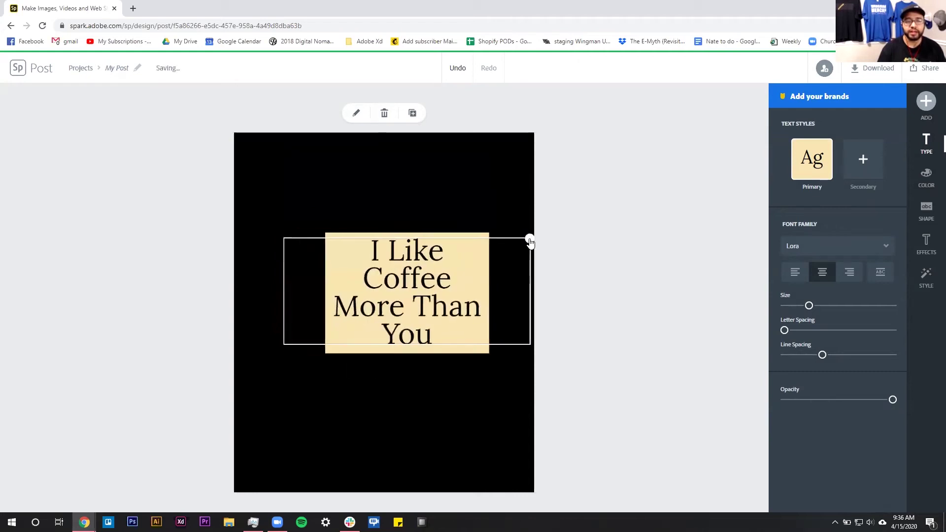
pyautogui.moveTo(459, 220); pyautogui.dragTo(541, 146)
pyautogui.moveTo(458, 173); pyautogui.dragTo(453, 199)
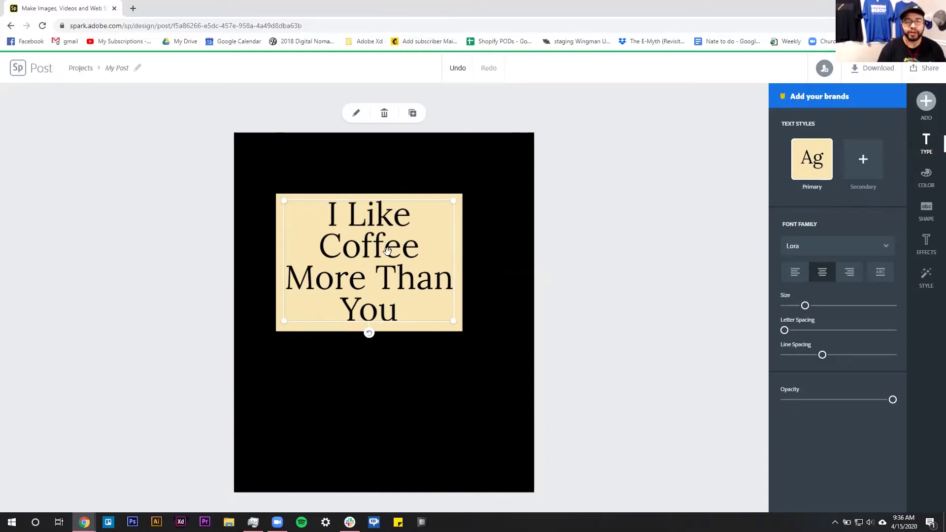
# Remove the line breaks so the four lines run together, and confirm the edit
pyautogui.press('Return')
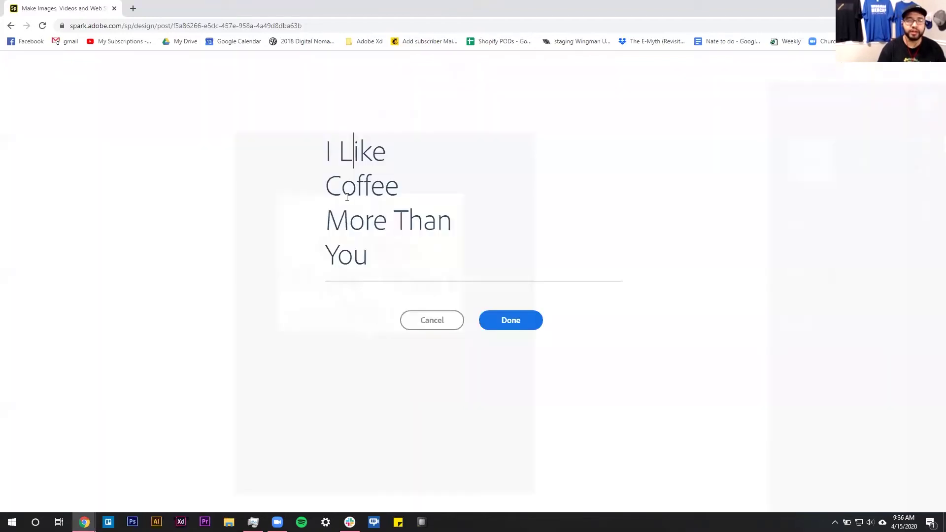
pyautogui.press('BackSpace')
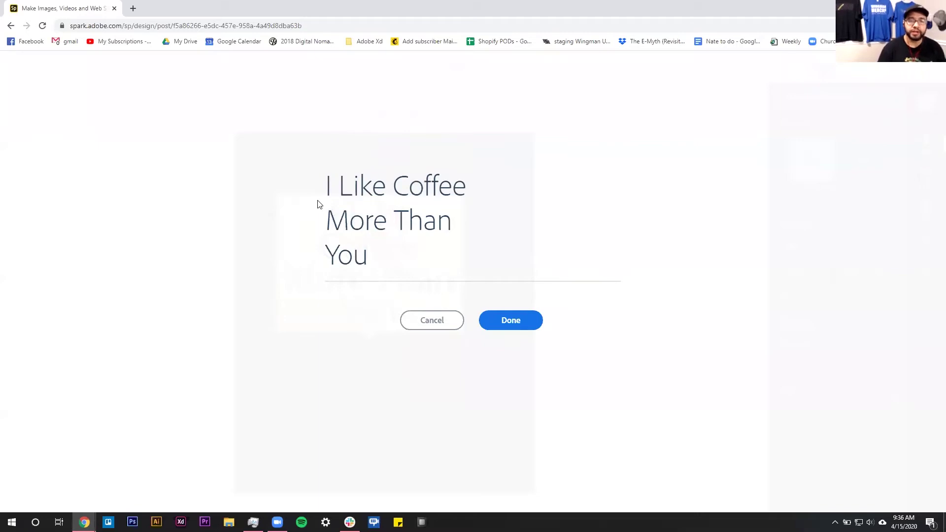
pyautogui.press('BackSpace')
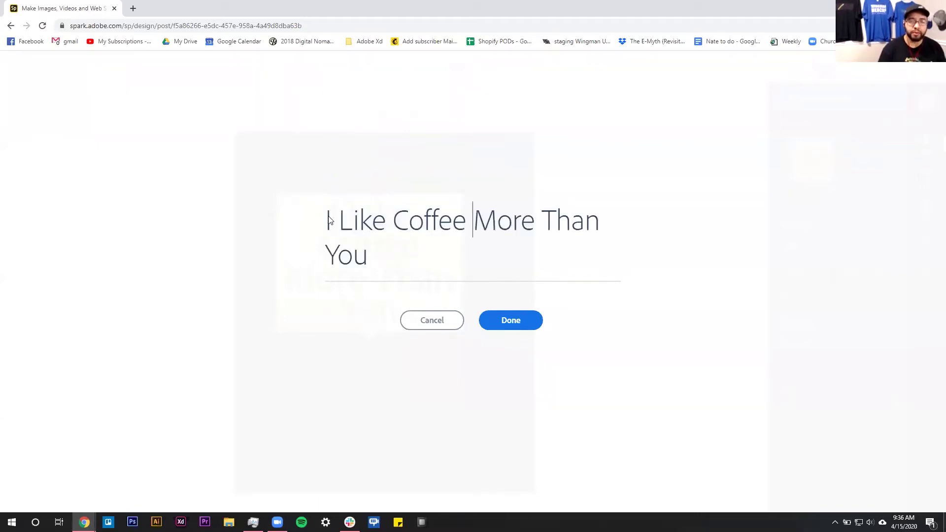
pyautogui.press('BackSpace')
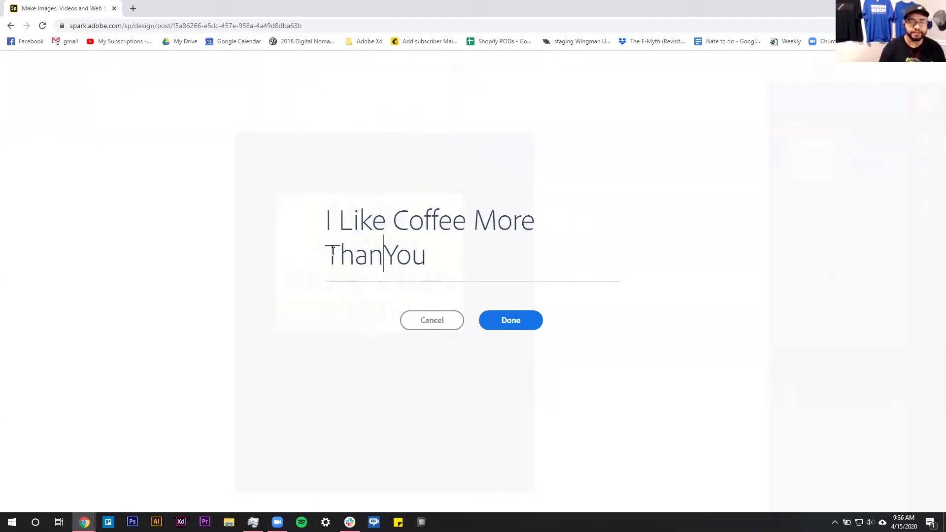
pyautogui.click(523, 328)
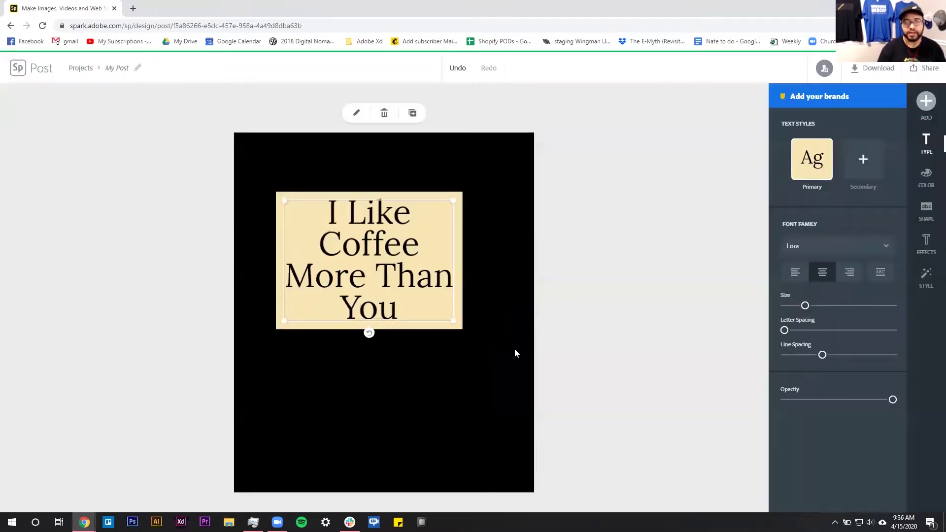
# Widen and enlarge the text box until it fills most of the poster, centred
pyautogui.moveTo(453, 326); pyautogui.dragTo(422, 445)
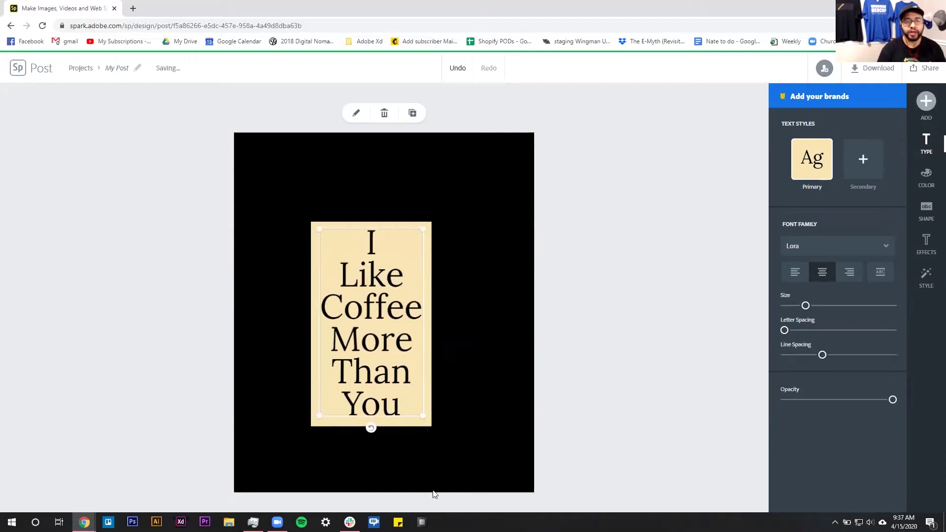
pyautogui.moveTo(365, 341); pyautogui.dragTo(370, 271)
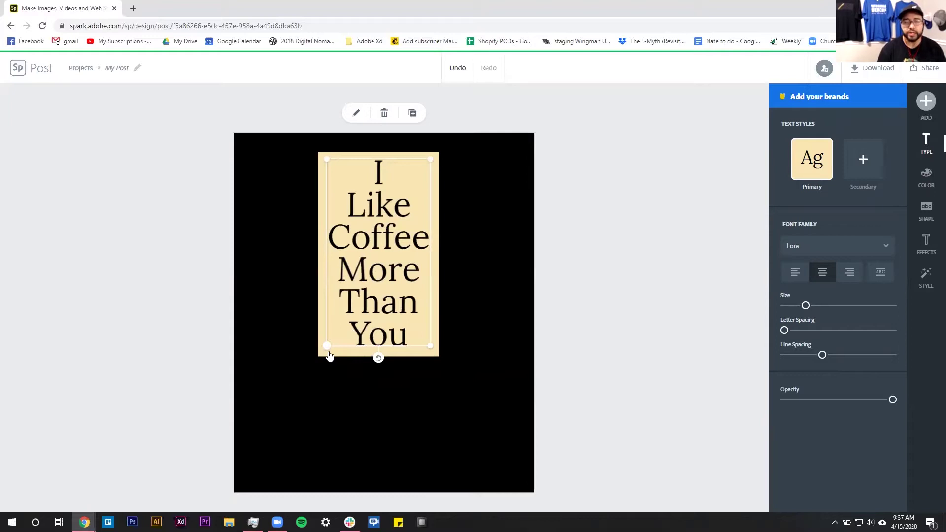
pyautogui.moveTo(323, 353); pyautogui.dragTo(256, 420)
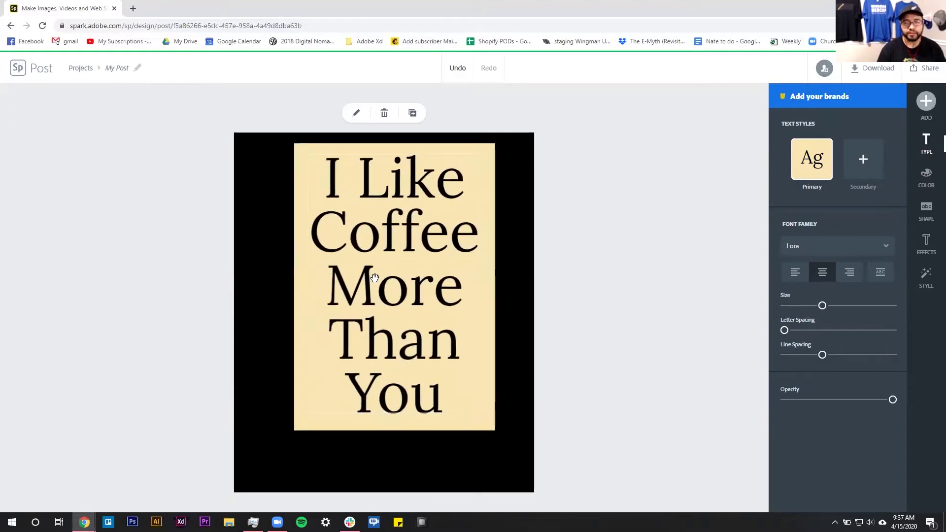
pyautogui.moveTo(367, 281); pyautogui.dragTo(369, 279)
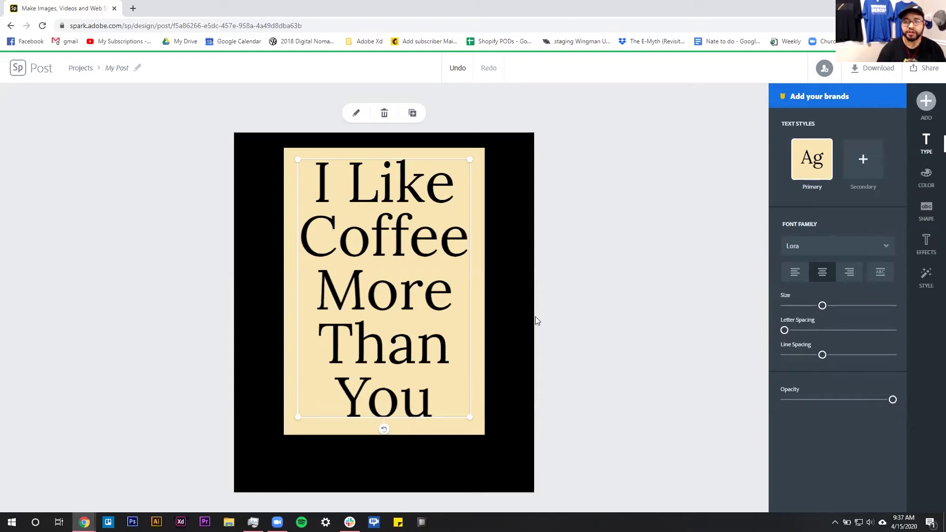
# Set the text font to Source Sans Pro Black
pyautogui.click(887, 248)
pyautogui.scroll(-1, 850, 345)
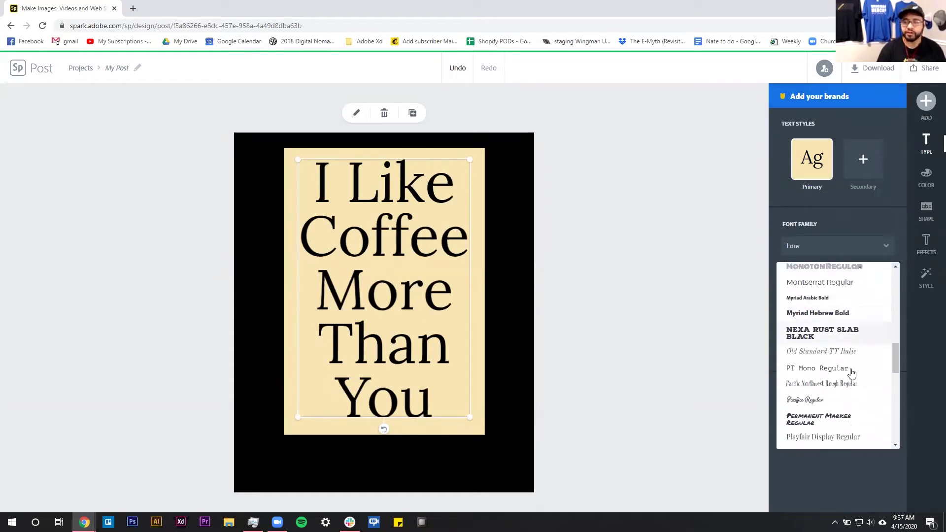
pyautogui.scroll(-3, 851, 373)
pyautogui.scroll(-1, 832, 354)
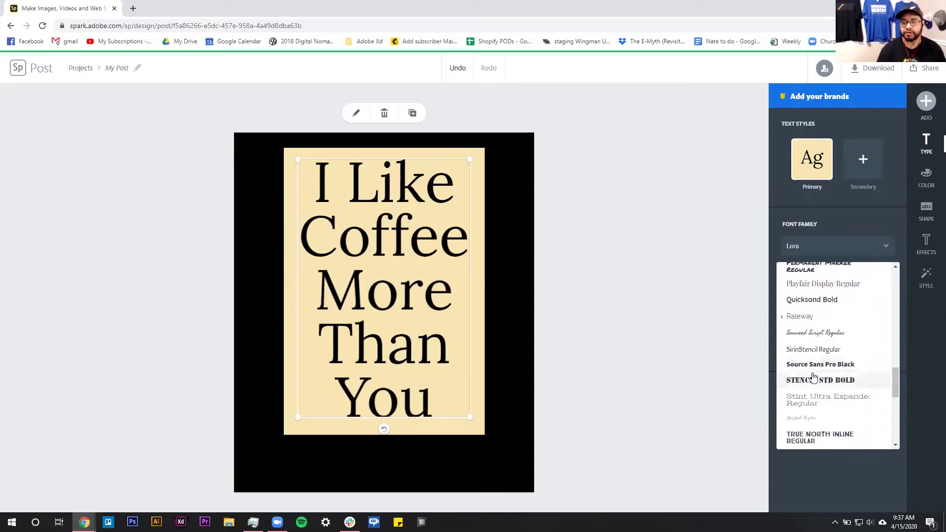
pyautogui.click(818, 364)
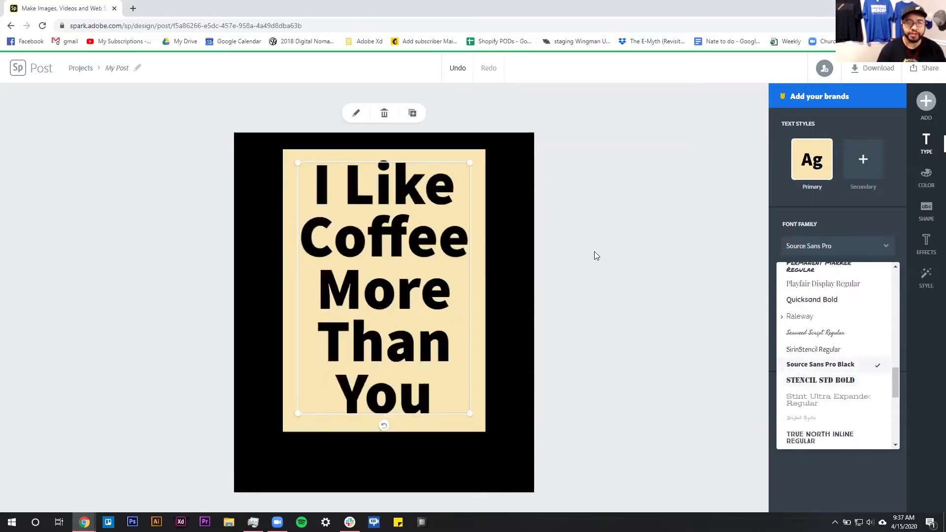
pyautogui.click(659, 264)
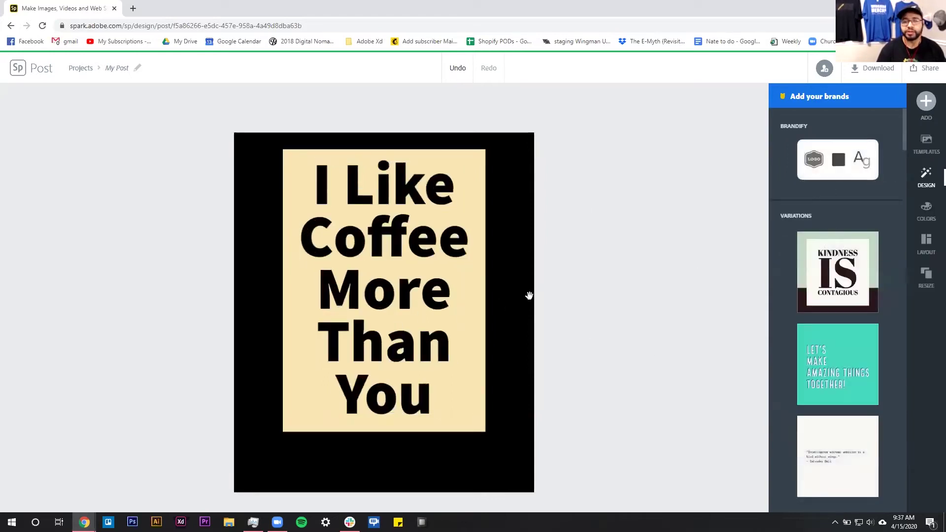
# Apply the purple and pink colour palette to the text
pyautogui.click(926, 178)
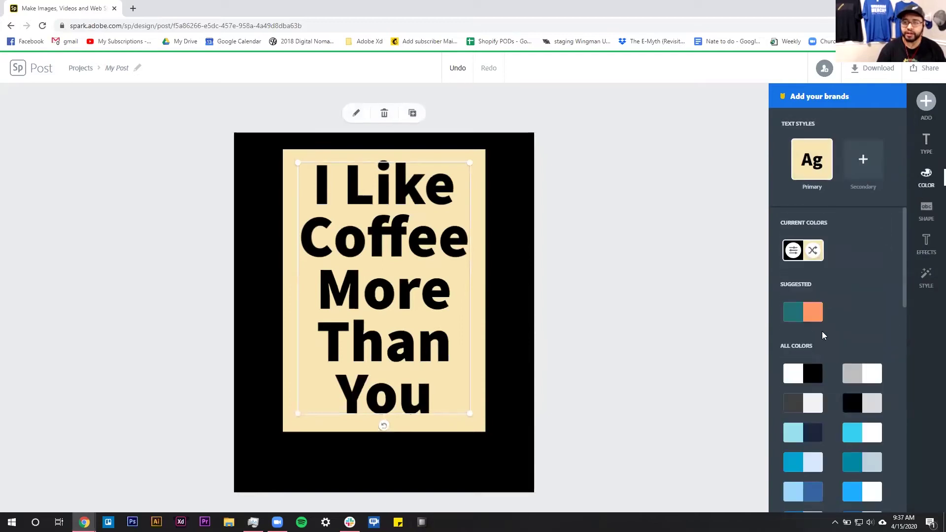
pyautogui.click(803, 318)
pyautogui.scroll(-6, 867, 340)
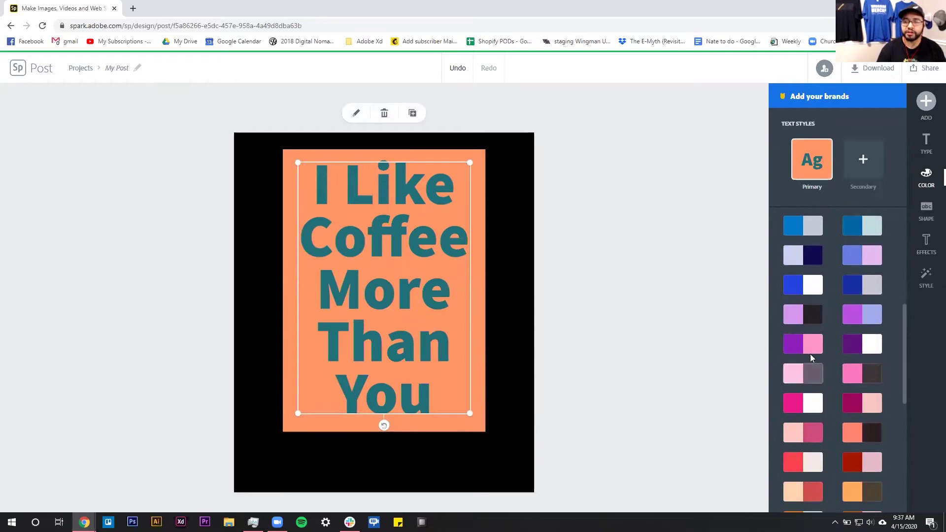
pyautogui.click(802, 345)
pyautogui.click(926, 211)
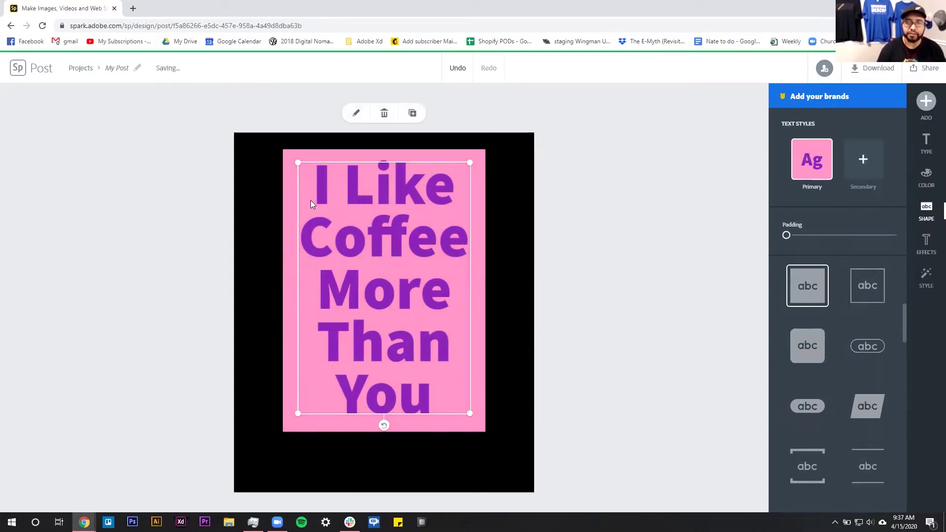
# Replace the solid backing with pink bracket bars above and below the text
pyautogui.click(806, 413)
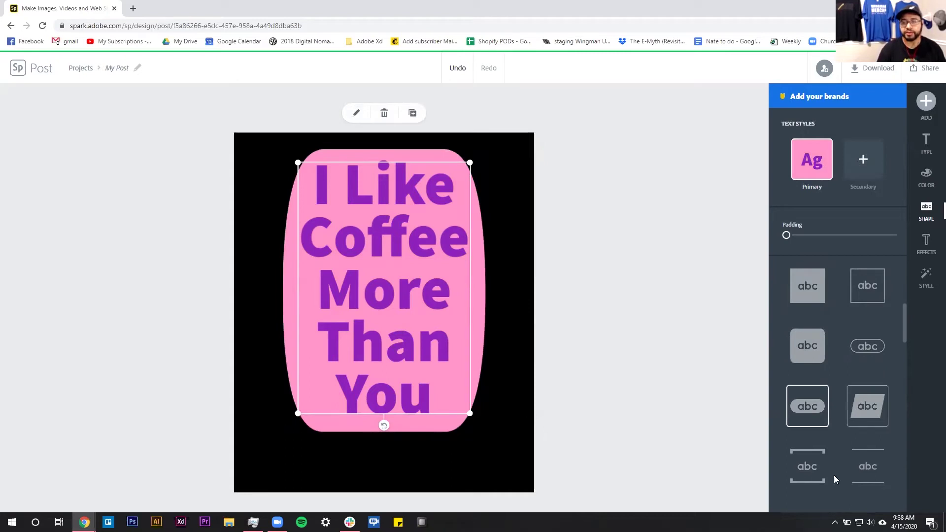
pyautogui.click(803, 478)
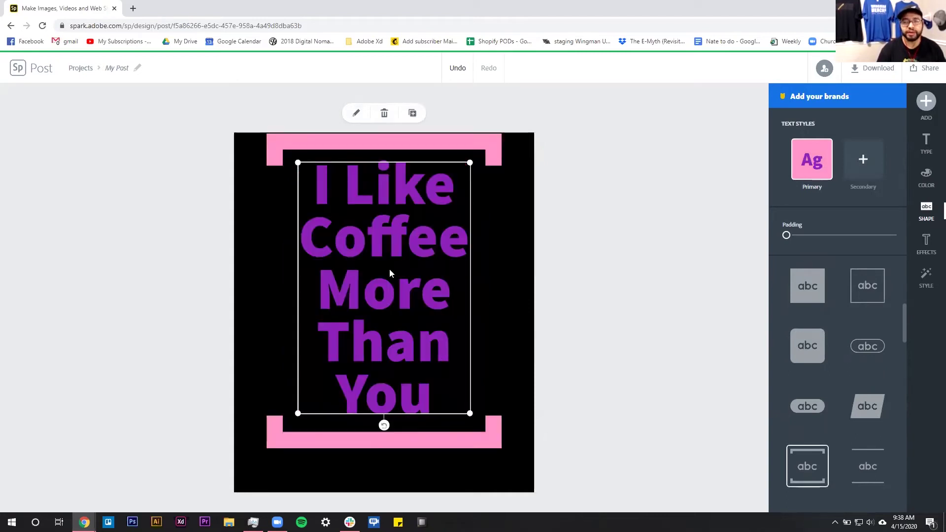
pyautogui.scroll(-4, 874, 351)
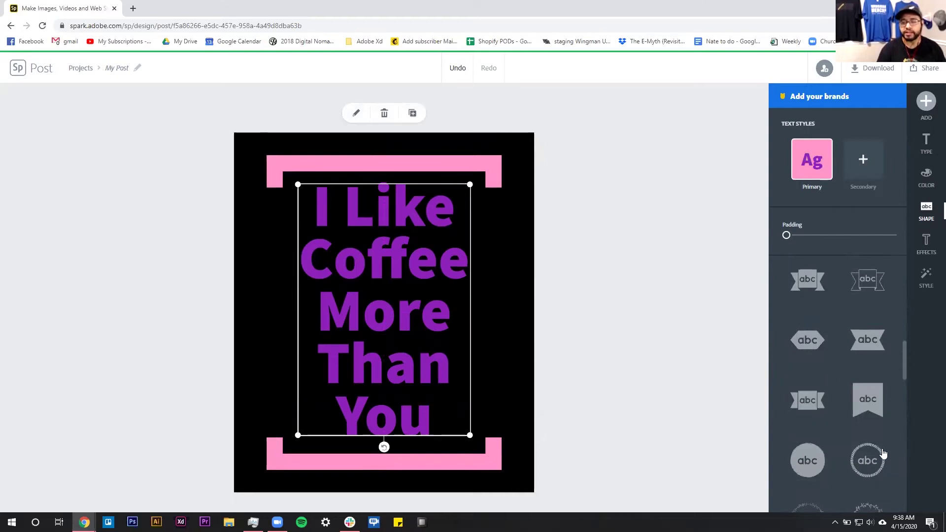
# Give the purple lettering a pink outline effect instead of a drop shadow
pyautogui.click(917, 246)
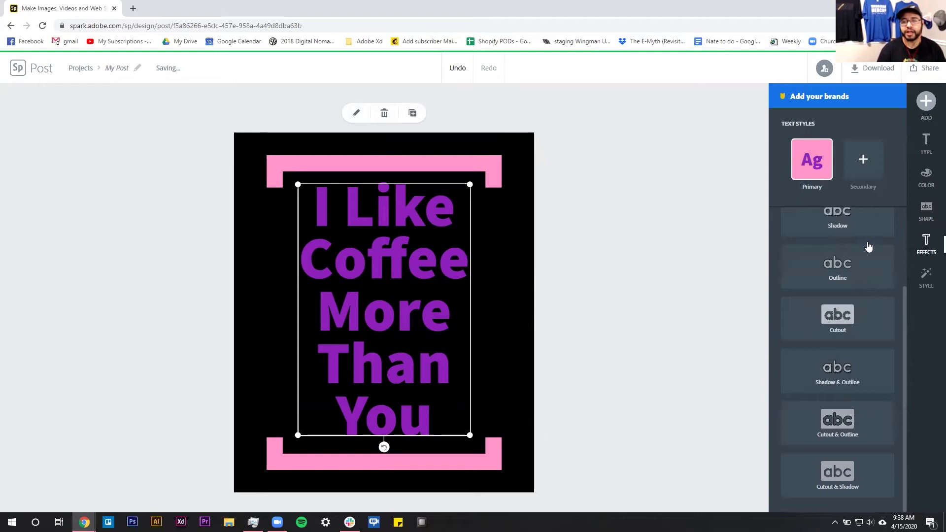
pyautogui.click(863, 228)
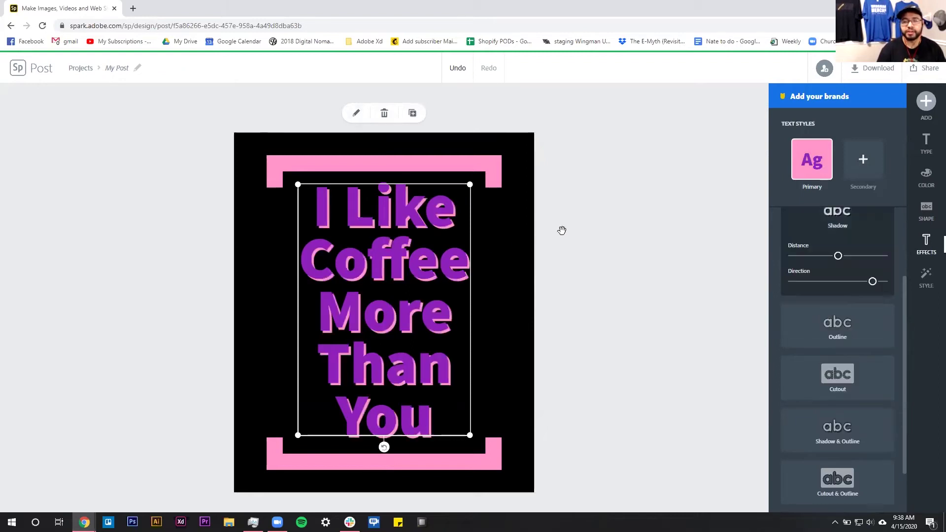
pyautogui.click(856, 327)
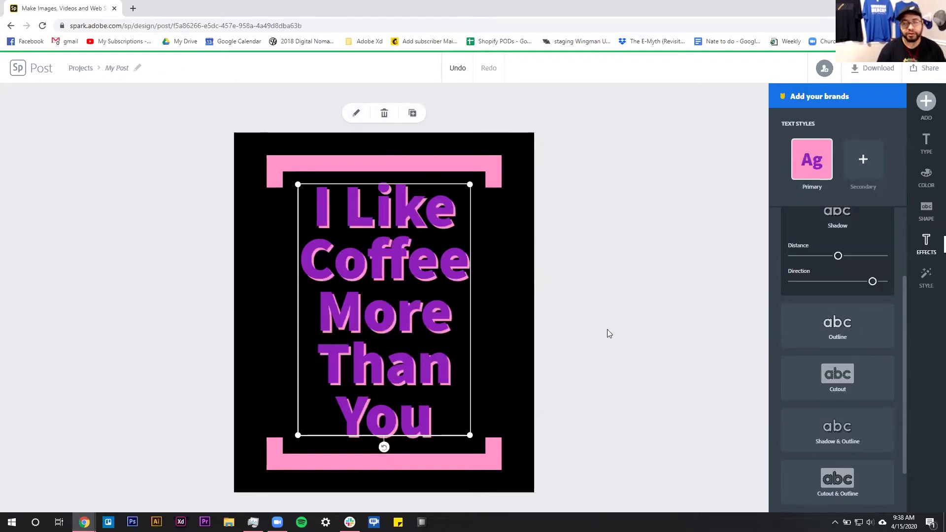
pyautogui.click(926, 277)
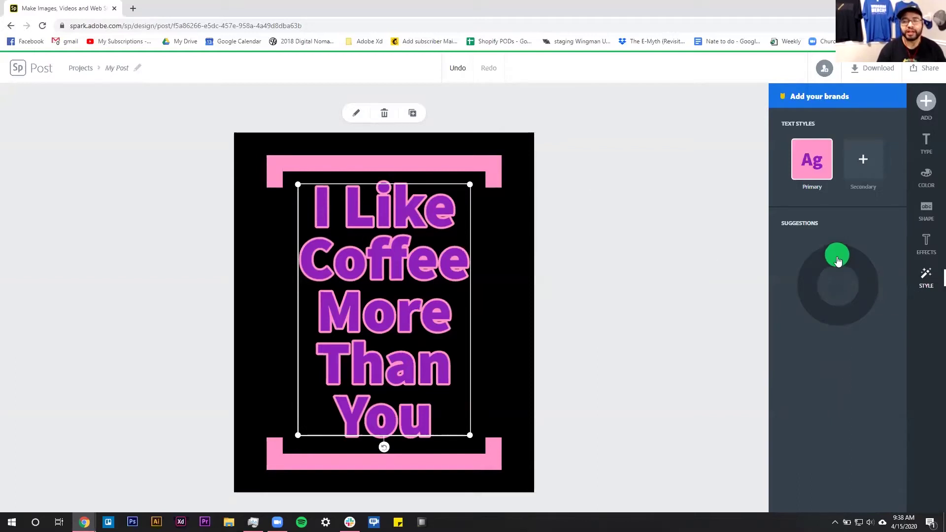
# Cycle the Suggestions dial to the teal-circle style with distressed black capitals
pyautogui.click(866, 303)
pyautogui.moveTo(830, 329); pyautogui.dragTo(809, 308)
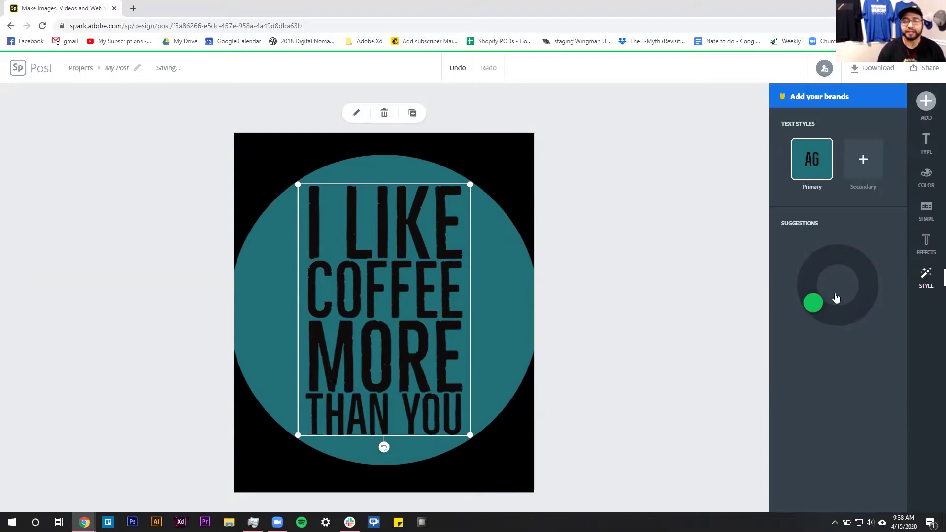
# Increase line spacing and break the text into I LIKE / COFFEE / MORE THAN / YOU
pyautogui.click(926, 144)
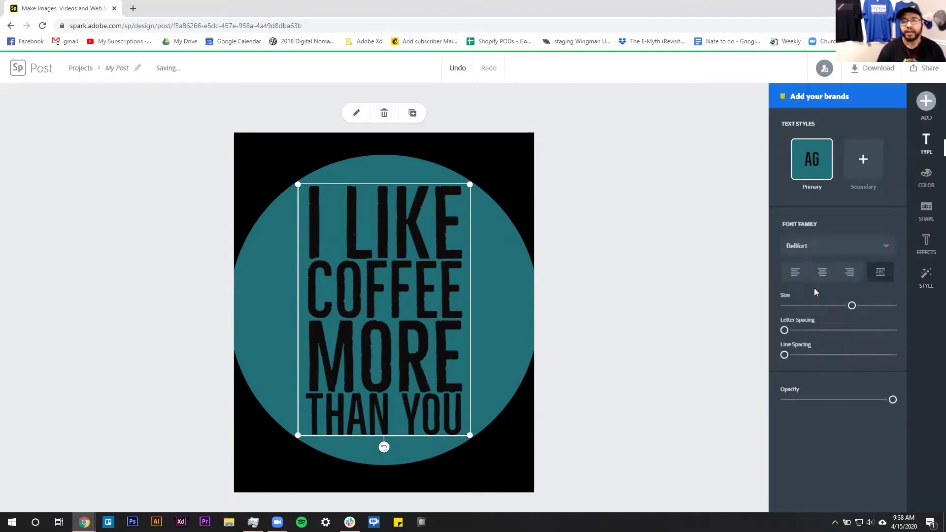
pyautogui.moveTo(785, 354); pyautogui.dragTo(814, 355)
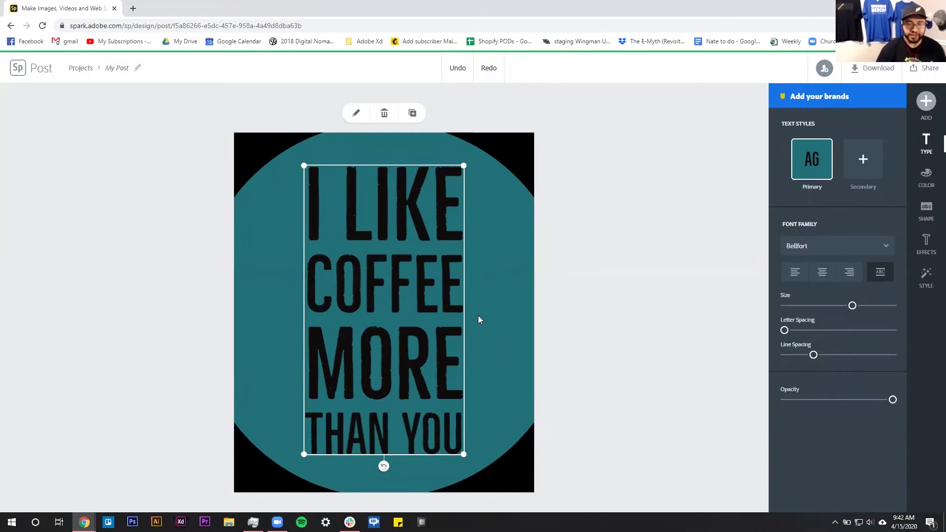
pyautogui.doubleClick(378, 276)
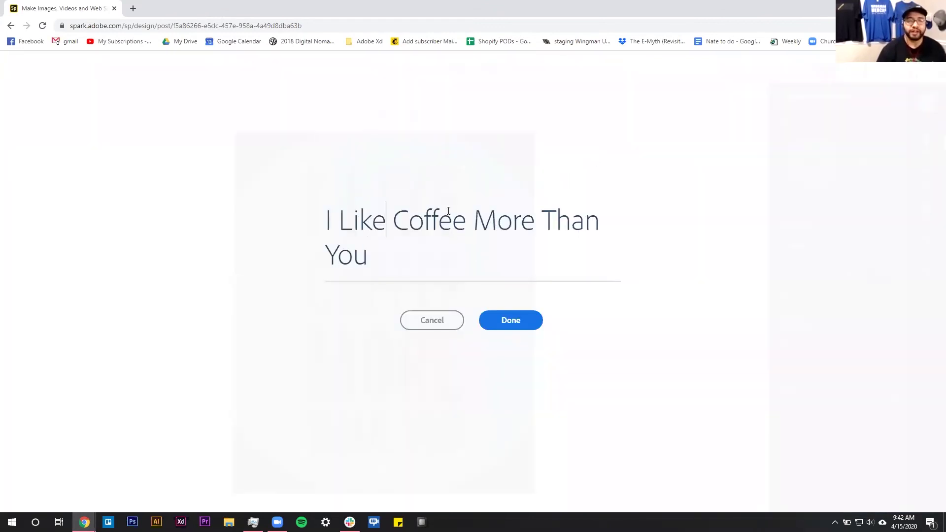
pyautogui.press('Return')
pyautogui.click(405, 262)
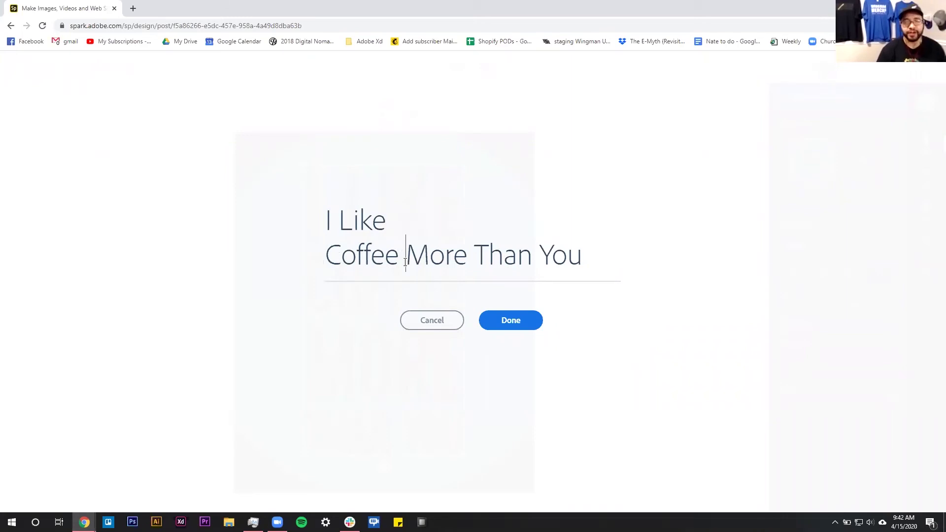
pyautogui.press('Return')
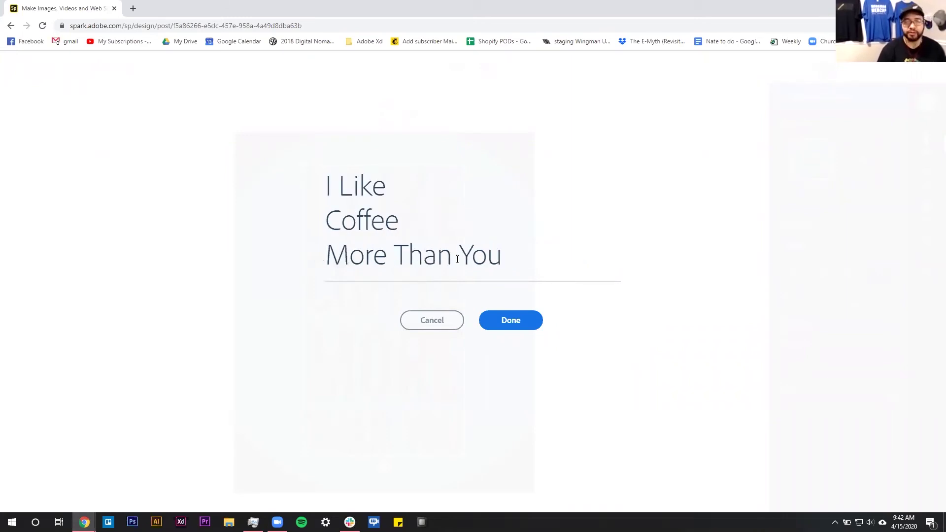
pyautogui.click(457, 259)
pyautogui.press('BackSpace')
pyautogui.press('Return')
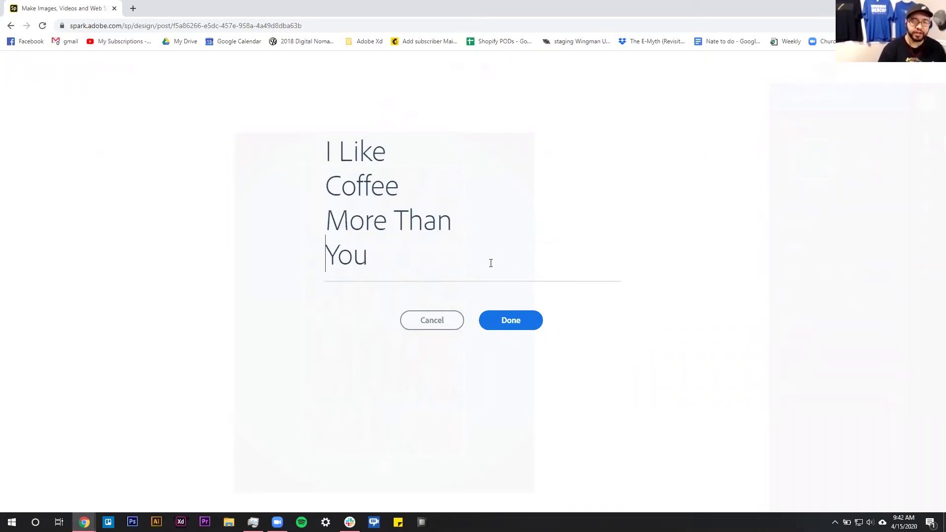
pyautogui.click(511, 320)
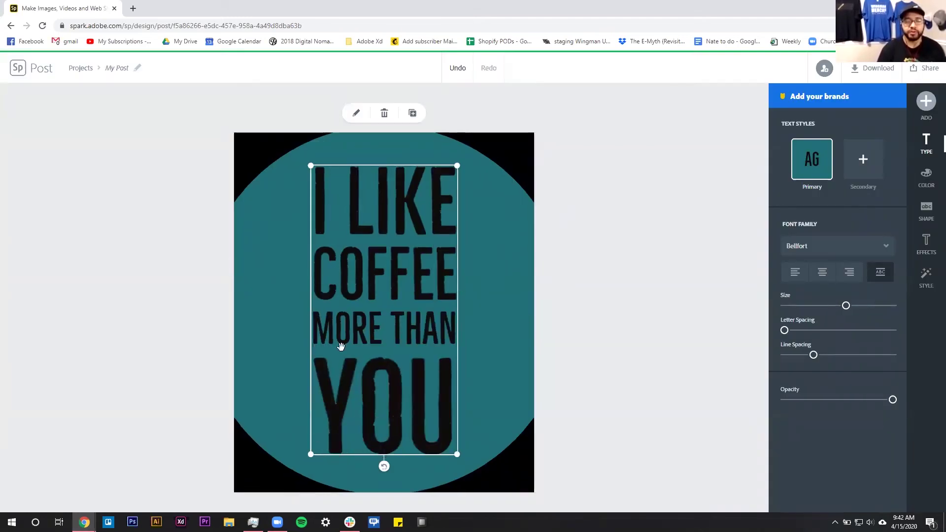
# Remove the teal circle backing from behind the text
pyautogui.click(926, 210)
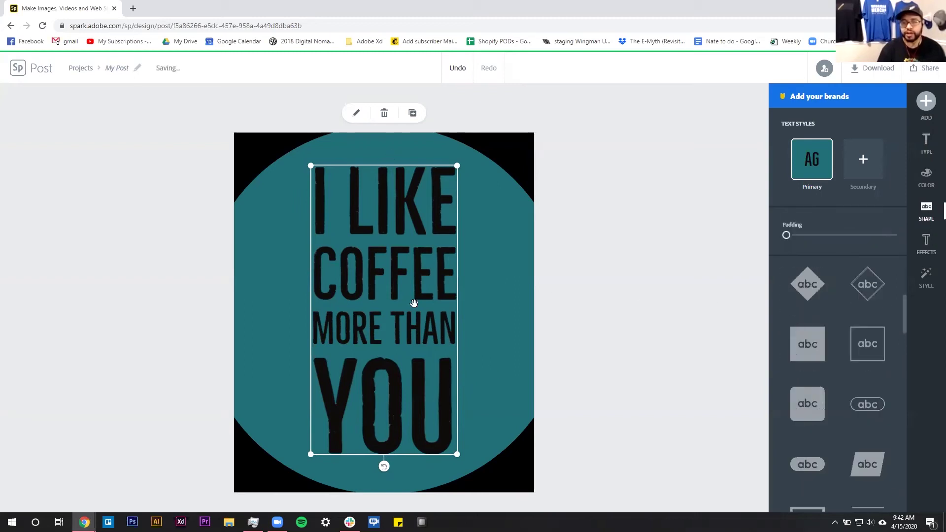
pyautogui.scroll(5, 872, 308)
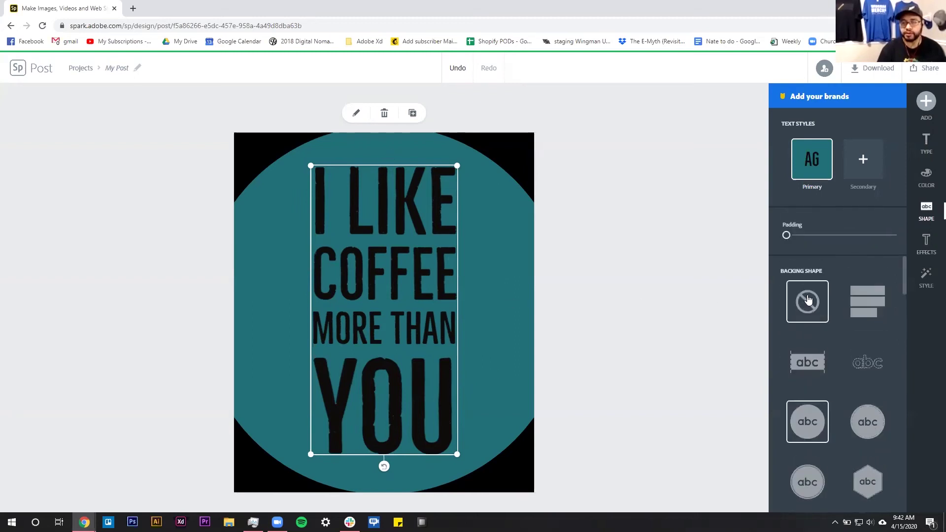
pyautogui.click(808, 300)
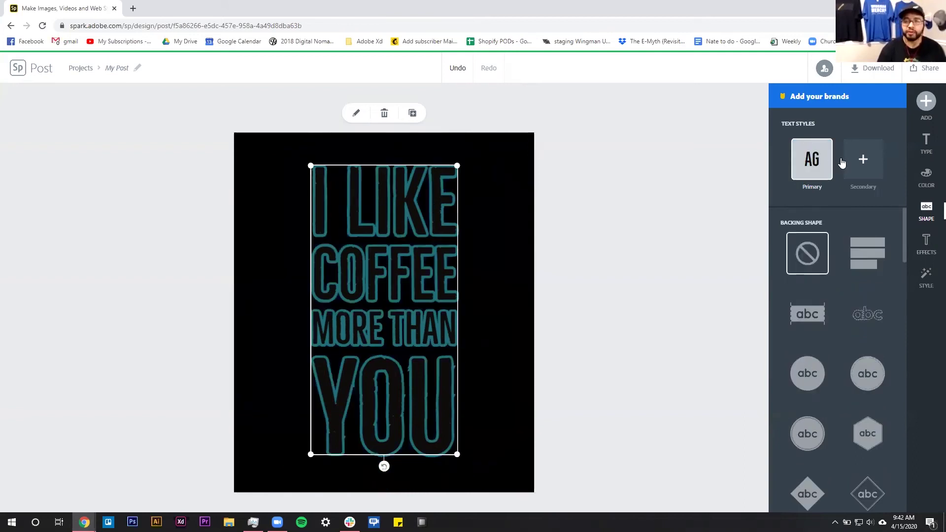
# Create a secondary text style and apply it to COFFEE and YOU
pyautogui.click(863, 159)
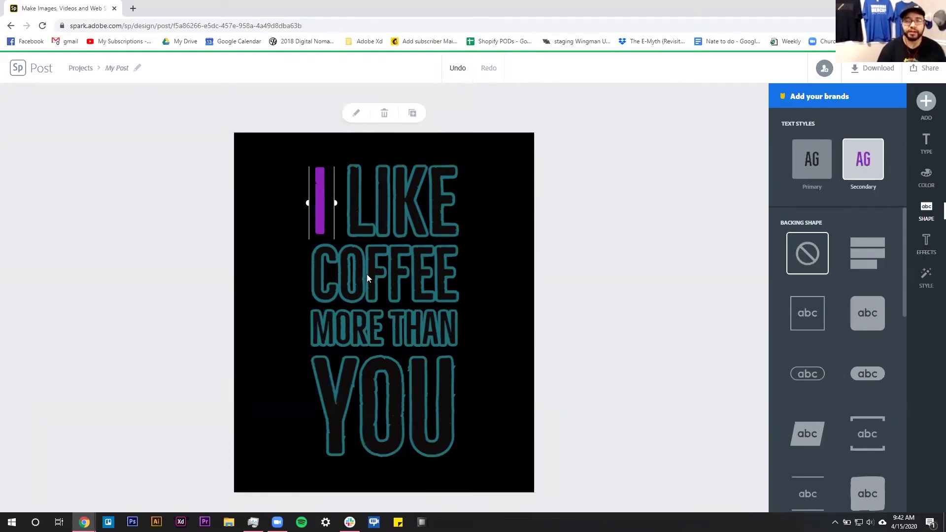
pyautogui.click(371, 296)
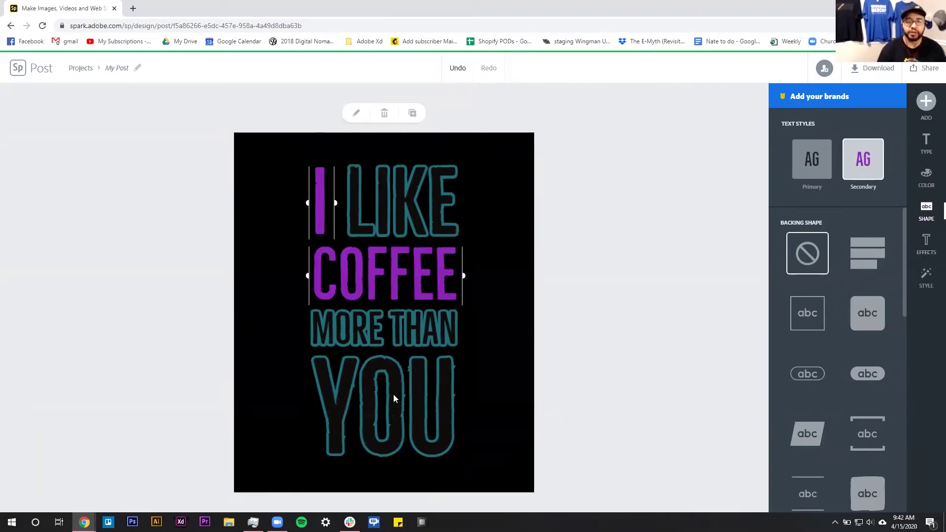
pyautogui.click(322, 212)
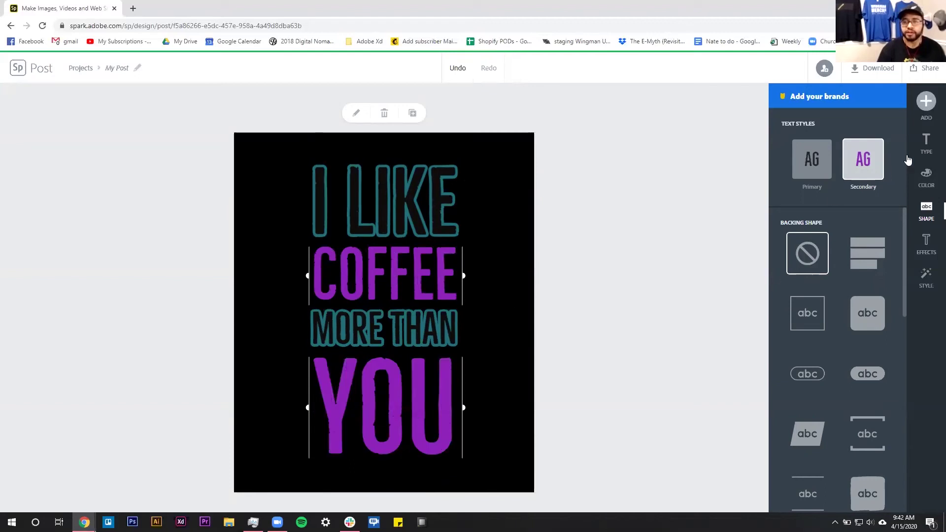
# Set COFFEE and YOU in True North Inline Regular, after trying Calluna Sans Italic
pyautogui.click(927, 142)
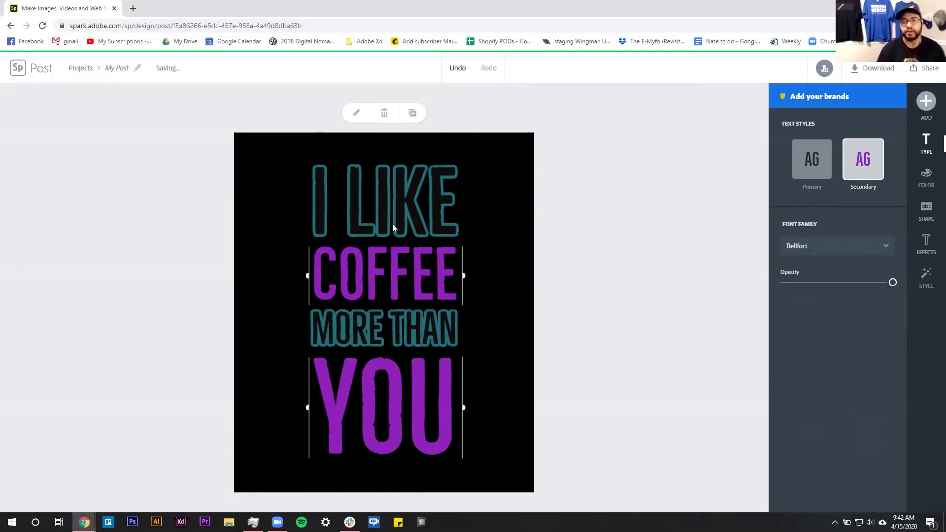
pyautogui.click(838, 254)
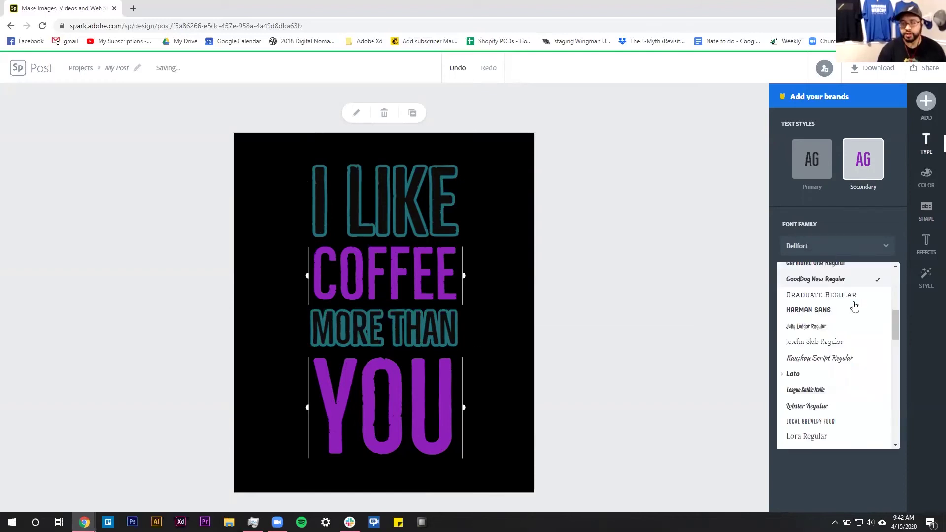
pyautogui.scroll(2, 848, 318)
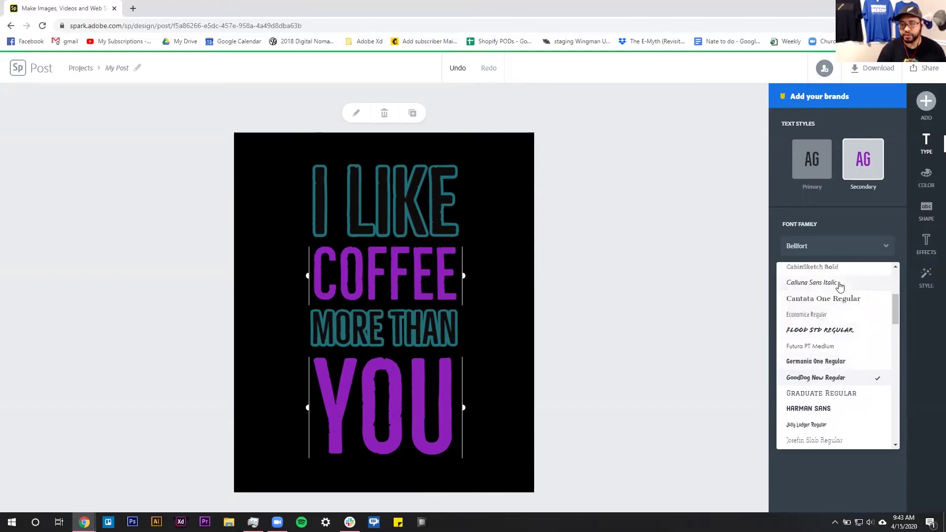
pyautogui.click(840, 289)
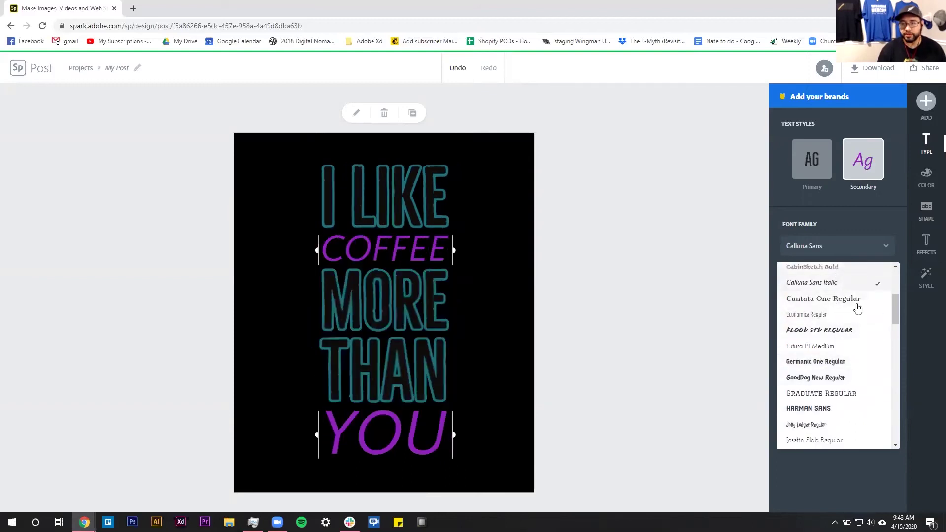
pyautogui.scroll(1, 857, 315)
pyautogui.scroll(5, 860, 318)
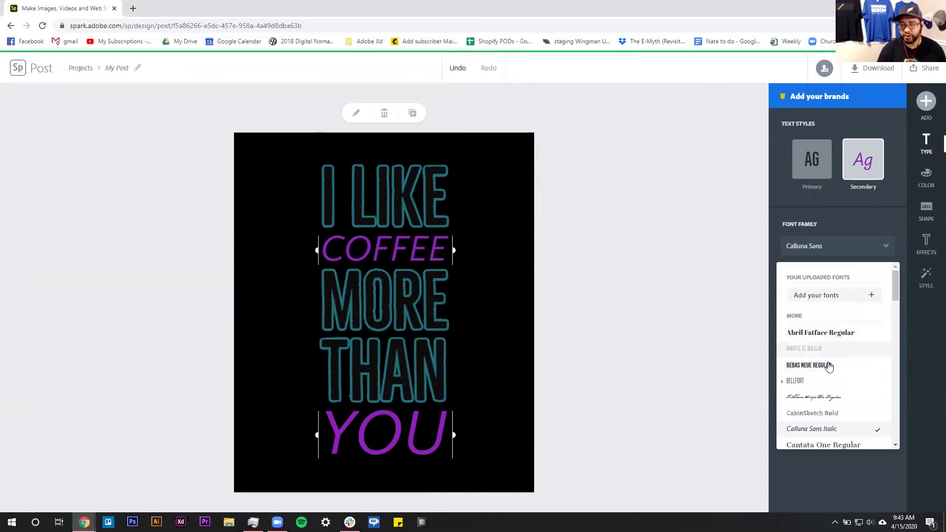
pyautogui.click(836, 398)
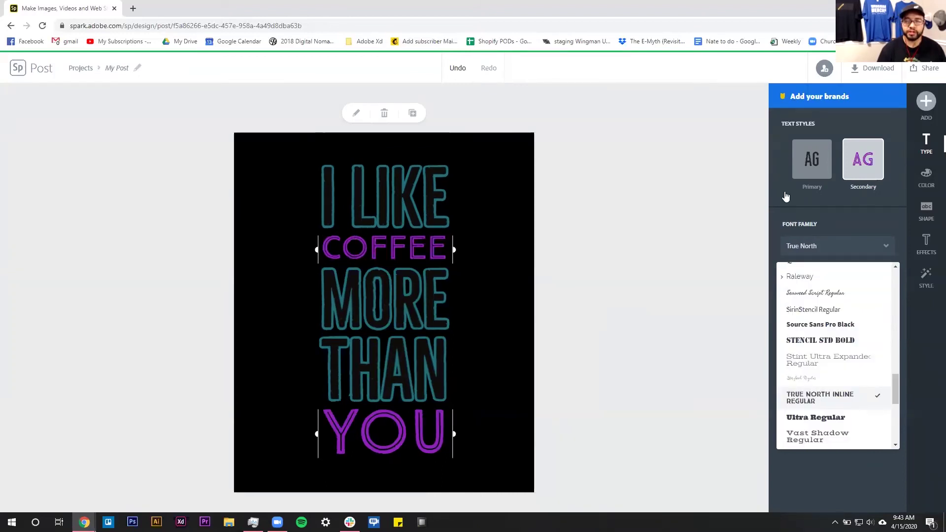
# Enlarge the whole text block and move it higher on the poster
pyautogui.click(435, 286)
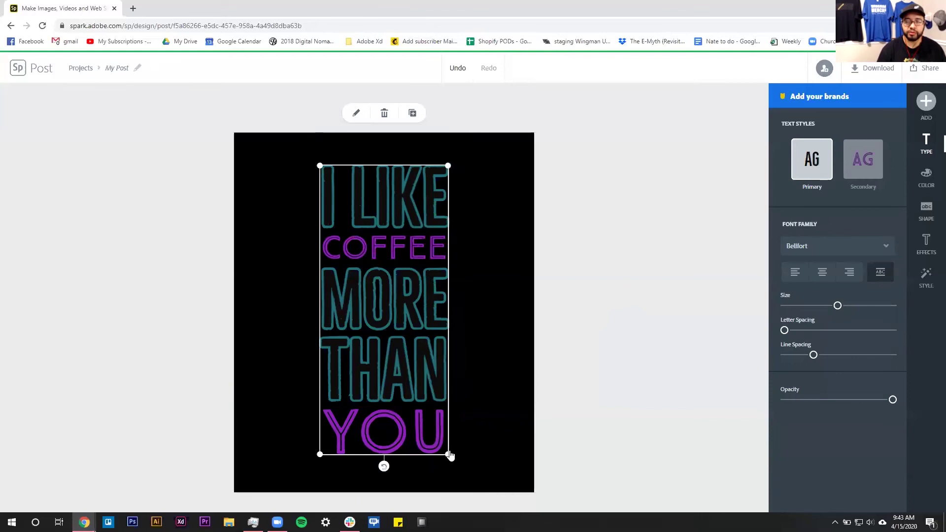
pyautogui.moveTo(450, 455); pyautogui.dragTo(514, 427)
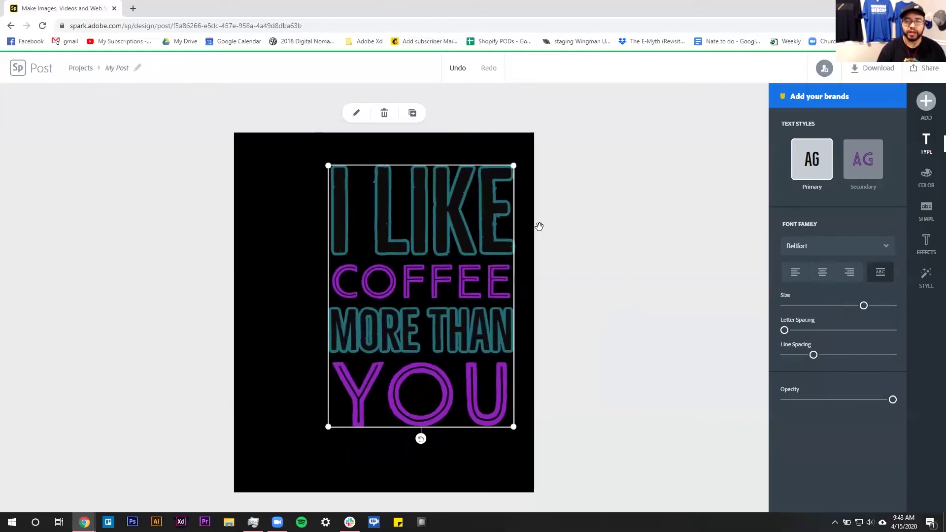
pyautogui.moveTo(416, 322); pyautogui.dragTo(395, 344)
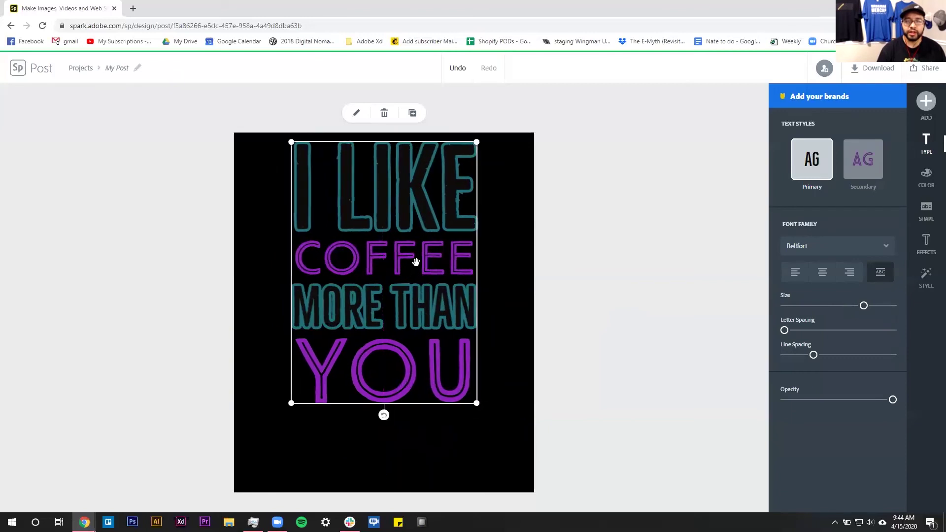
# Apply the white colour swatch to the secondary style used by COFFEE and YOU
pyautogui.click(860, 167)
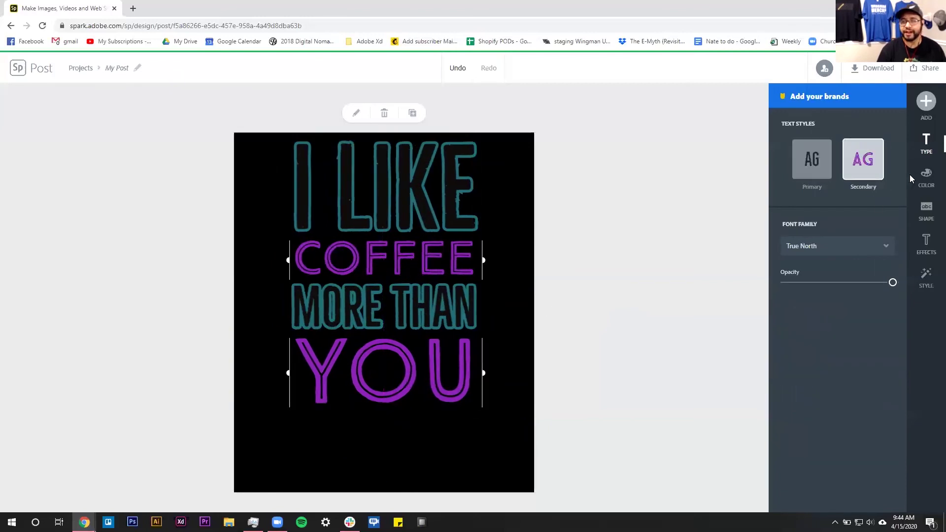
pyautogui.click(927, 176)
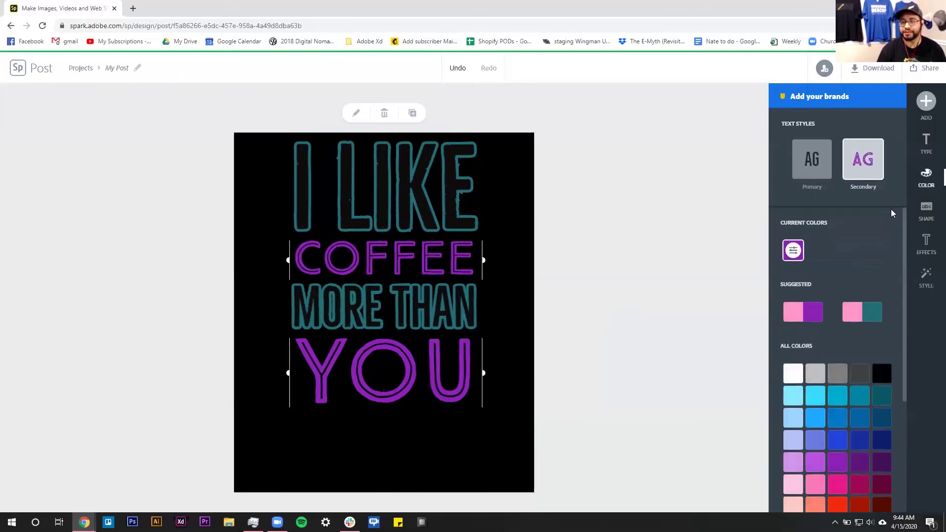
pyautogui.click(793, 373)
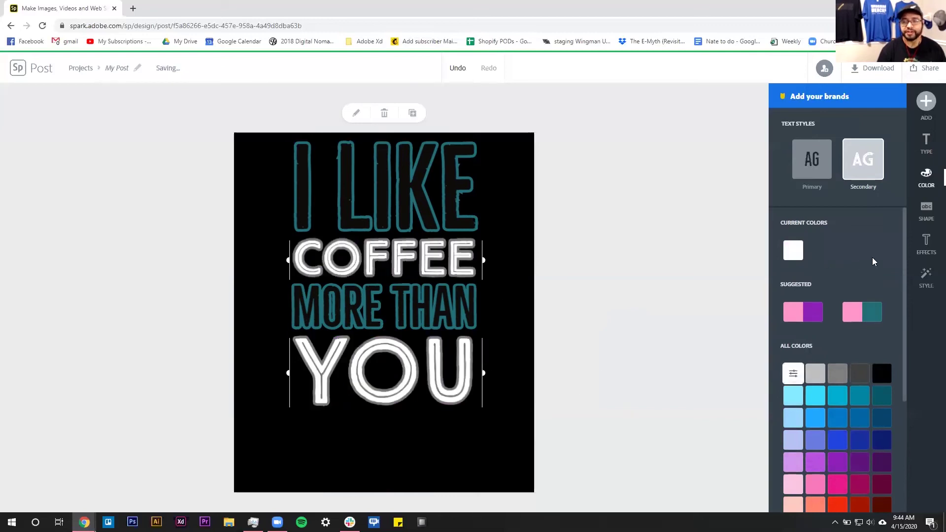
pyautogui.click(926, 243)
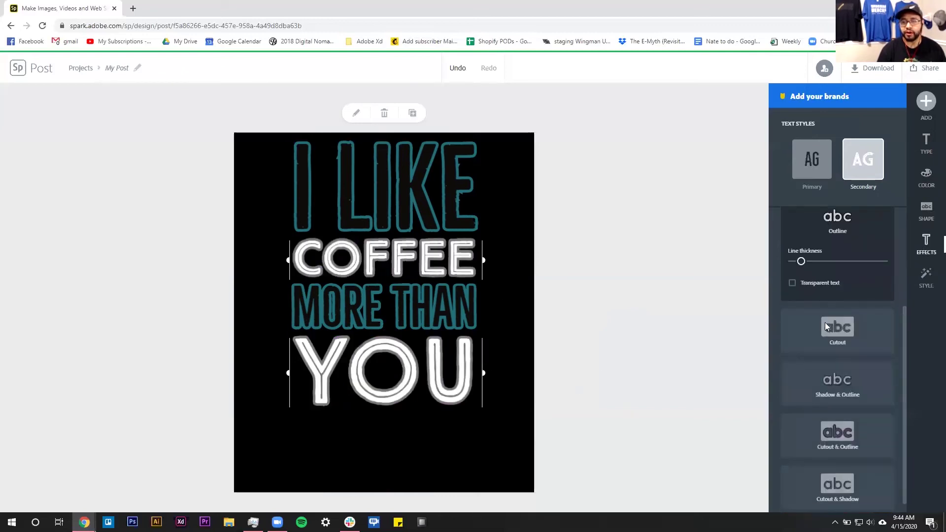
pyautogui.scroll(1, 858, 274)
pyautogui.scroll(2, 858, 274)
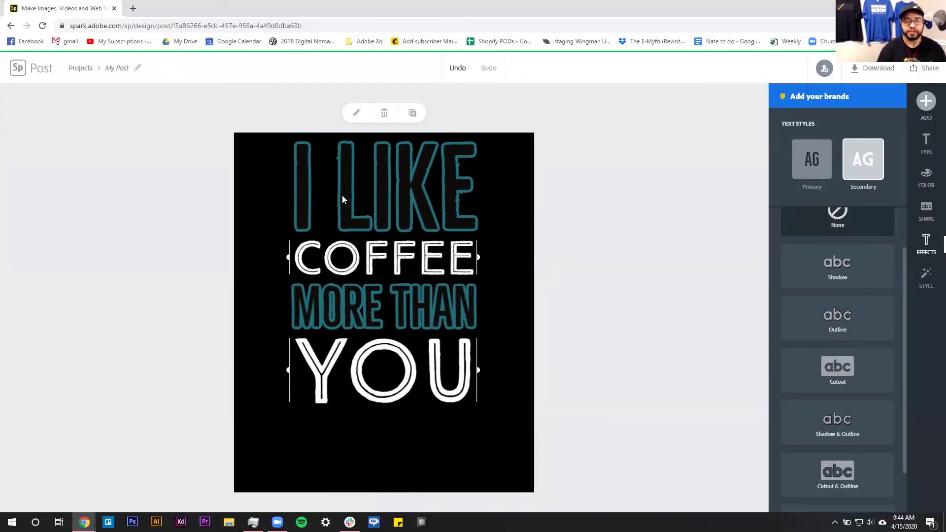
pyautogui.click(926, 144)
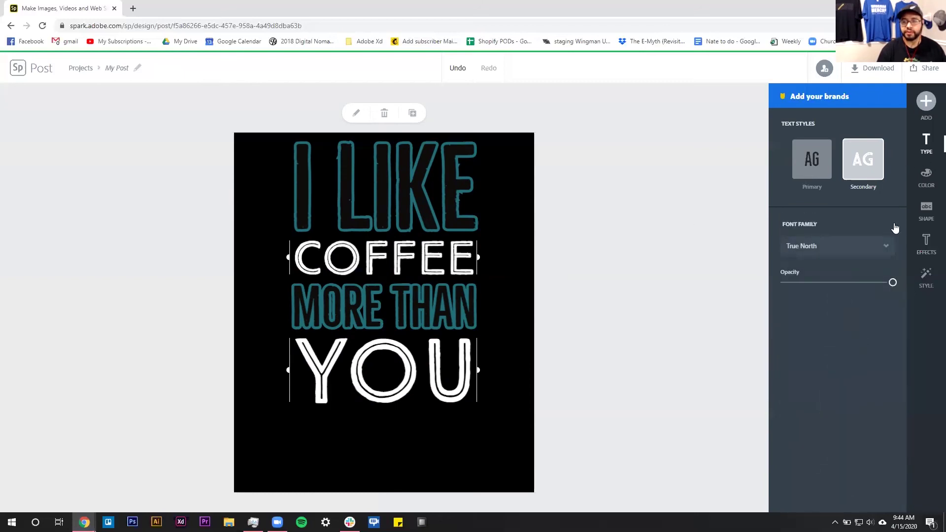
# Widen the text box so I LIKE, COFFEE, MORE THAN, YOU reflow into four lines centred near the top
pyautogui.click(808, 168)
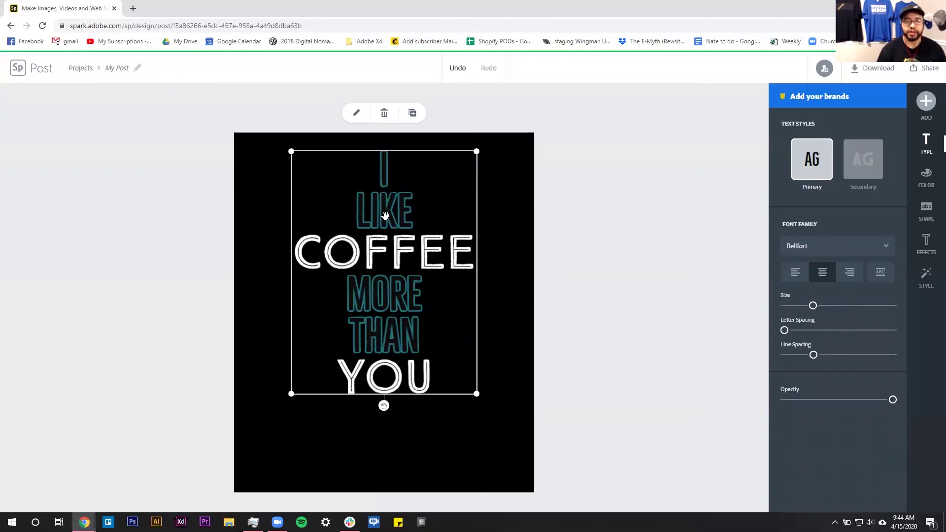
pyautogui.doubleClick(399, 236)
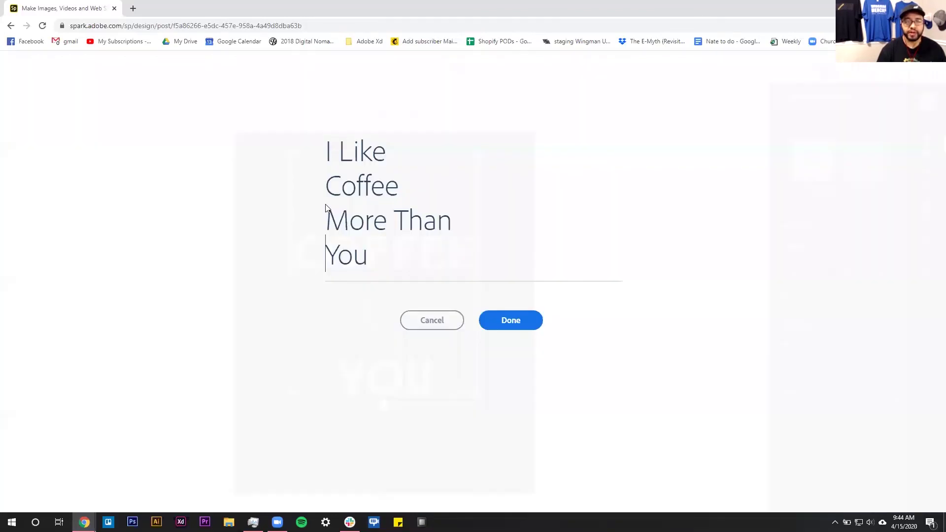
pyautogui.click(527, 326)
pyautogui.moveTo(477, 151); pyautogui.dragTo(521, 209)
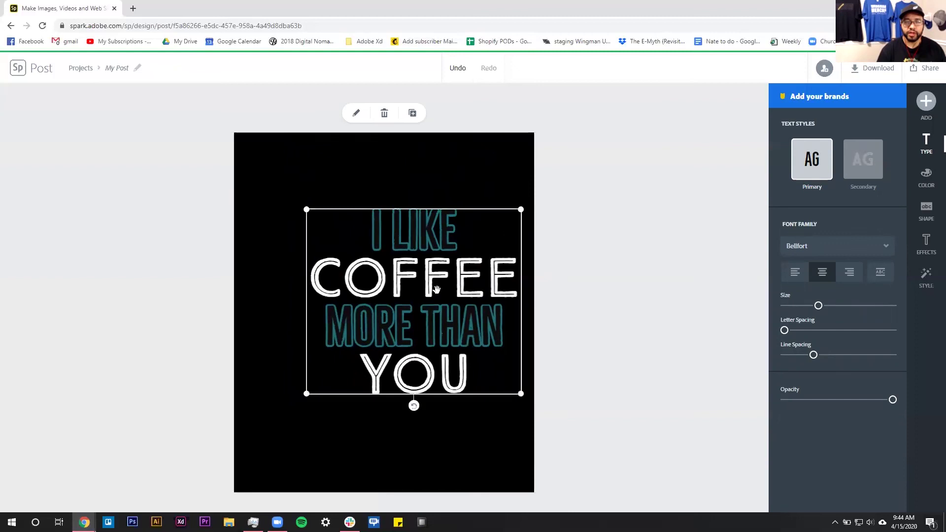
pyautogui.moveTo(393, 247); pyautogui.dragTo(376, 223)
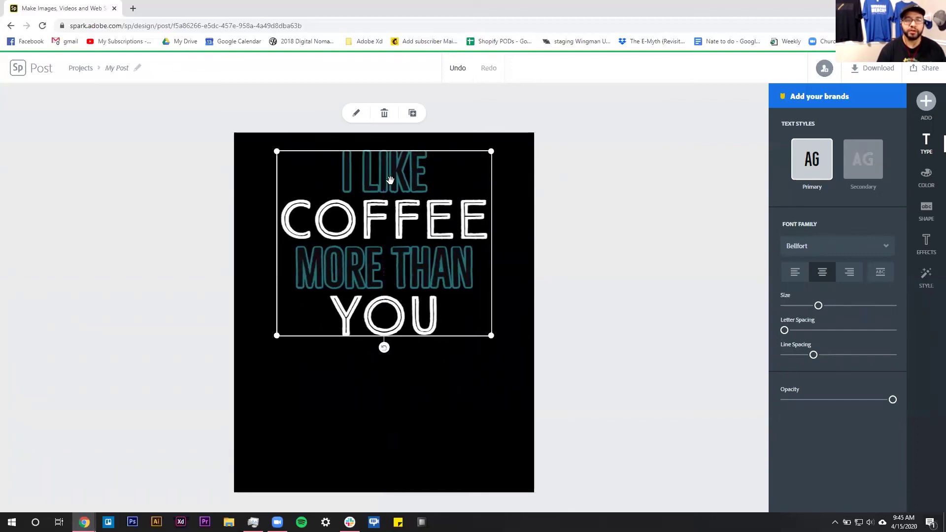
pyautogui.click(421, 415)
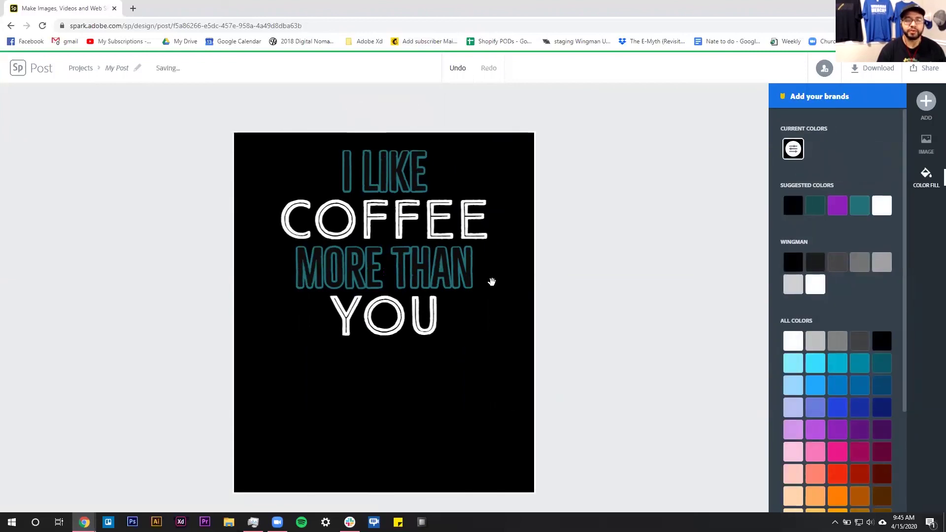
# Set the text effect to None, removing the teal outline from I LIKE and MORE THAN
pyautogui.click(484, 294)
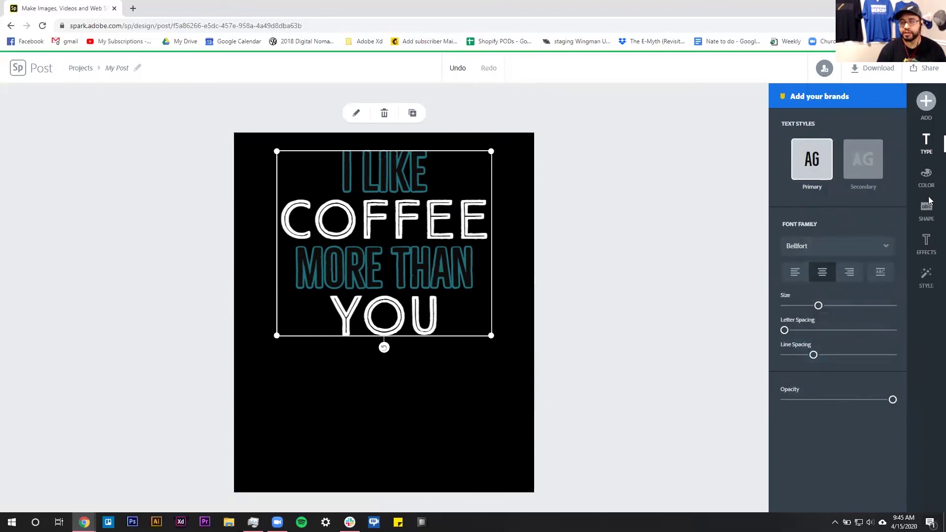
pyautogui.click(926, 244)
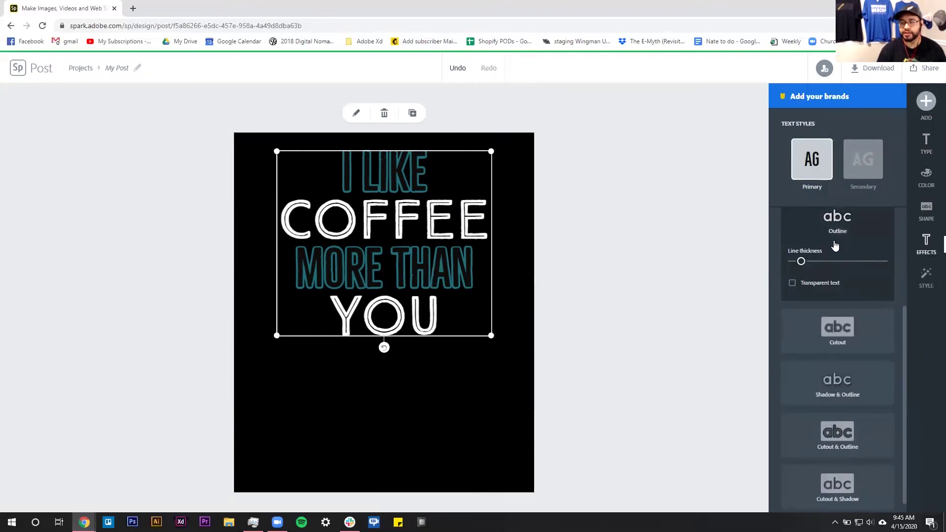
pyautogui.scroll(3, 843, 235)
pyautogui.click(837, 266)
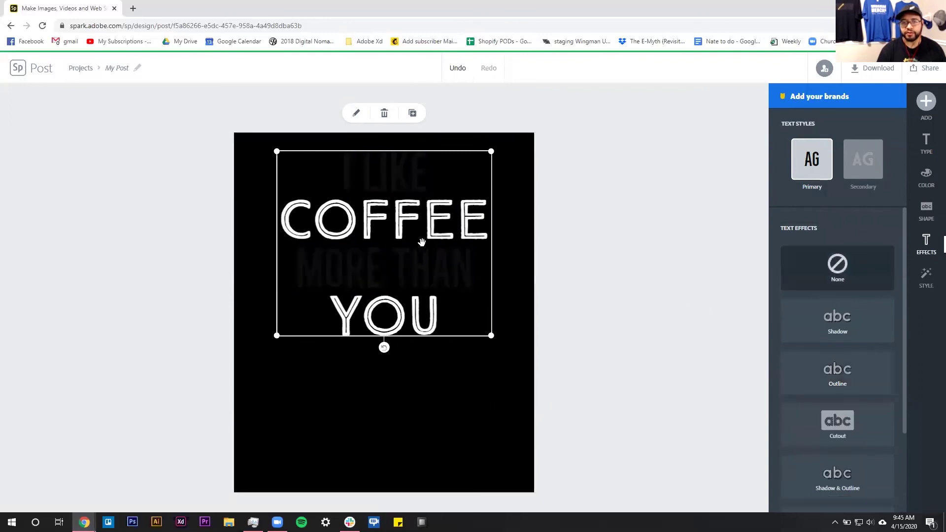
# Colour I LIKE and MORE THAN with the dark brown swatch
pyautogui.click(927, 177)
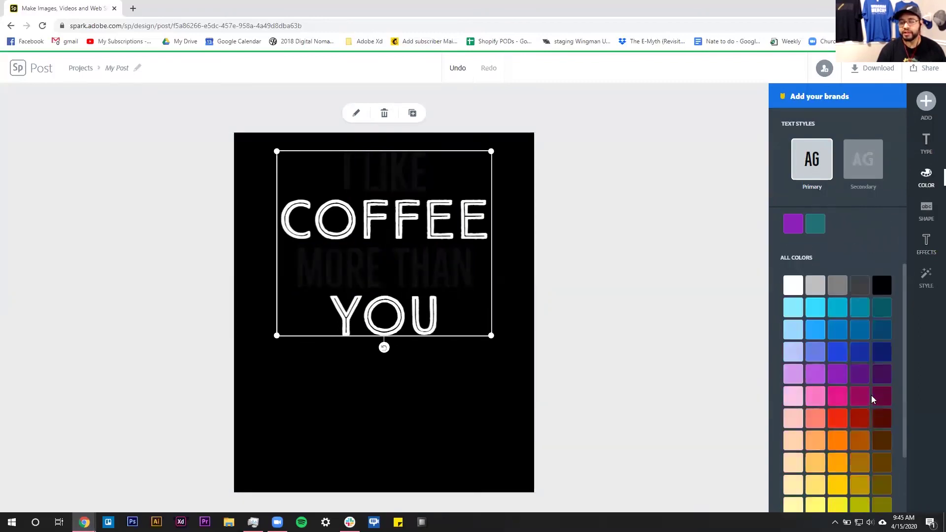
pyautogui.scroll(-3, 871, 399)
pyautogui.click(882, 332)
pyautogui.click(882, 356)
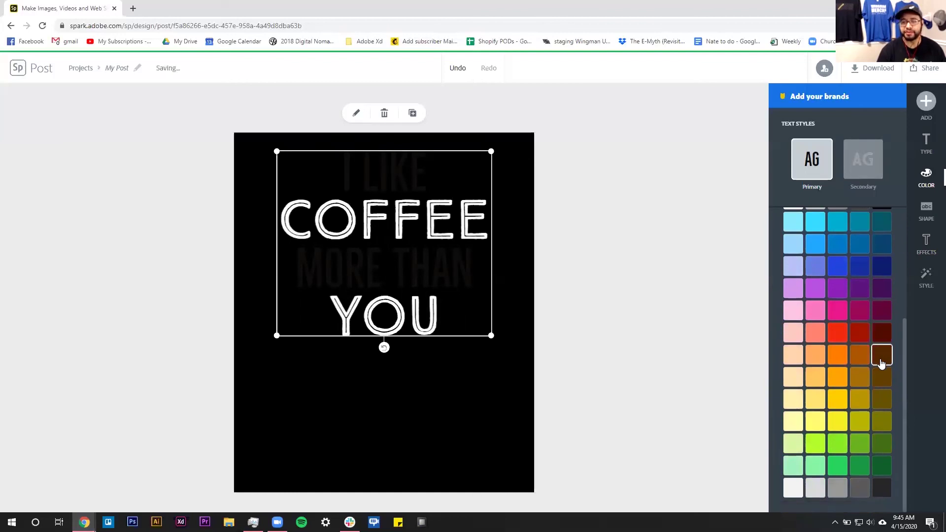
pyautogui.click(612, 333)
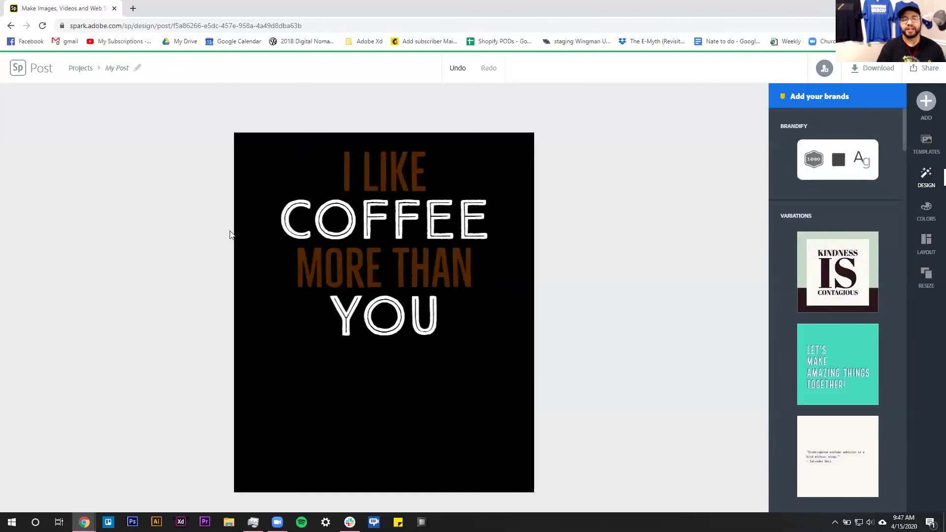